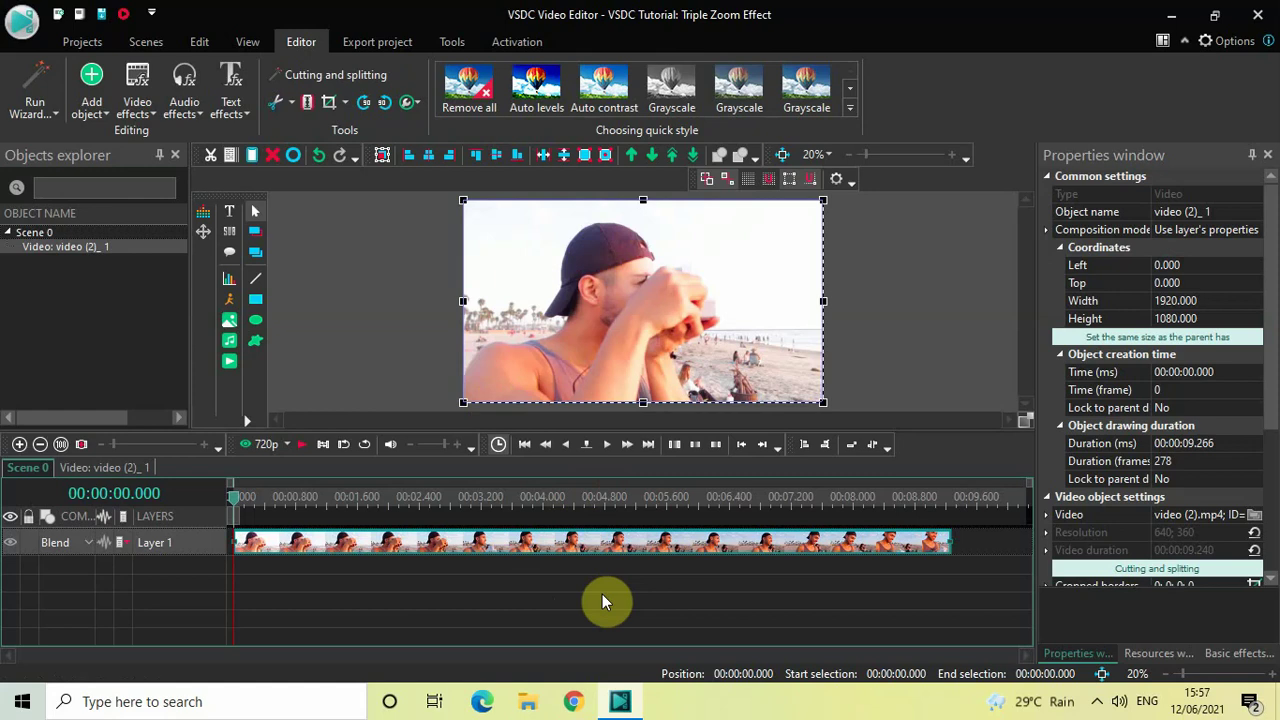
Open the video clip's own timeline and add a Zoom transform effect spanning the whole parent duration on a new layer.
double_click(577, 541)
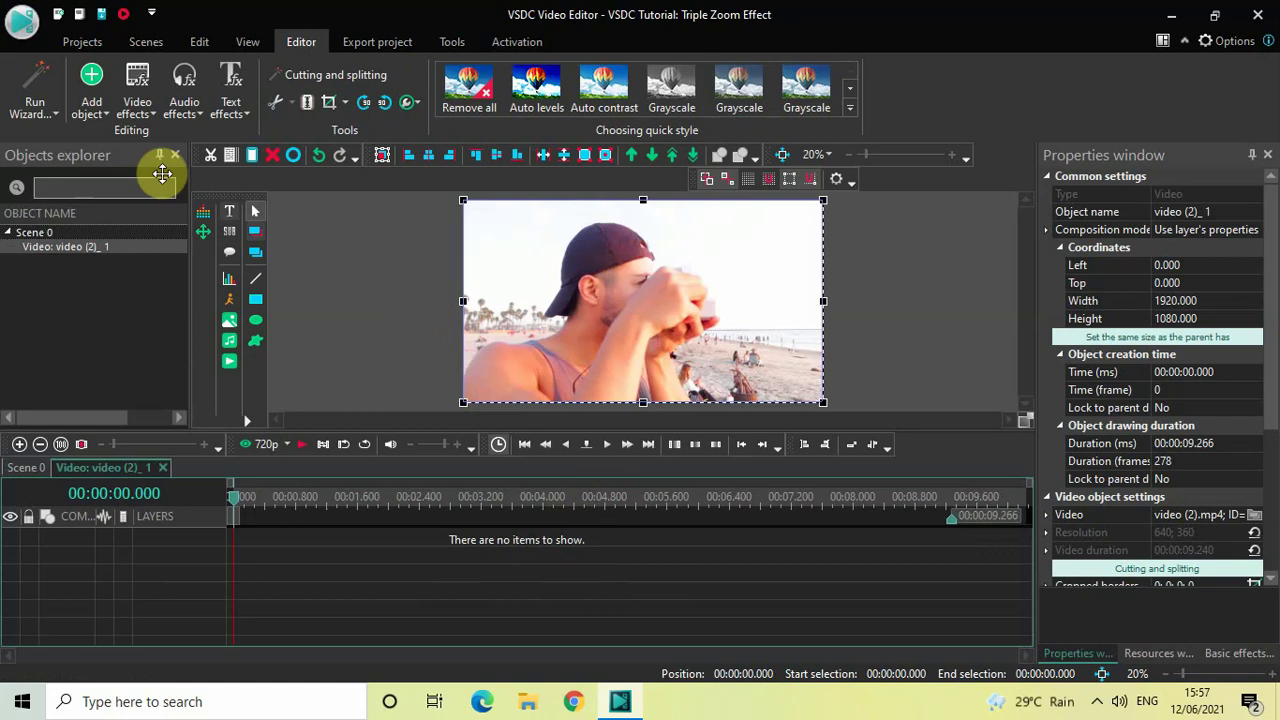
click(136, 106)
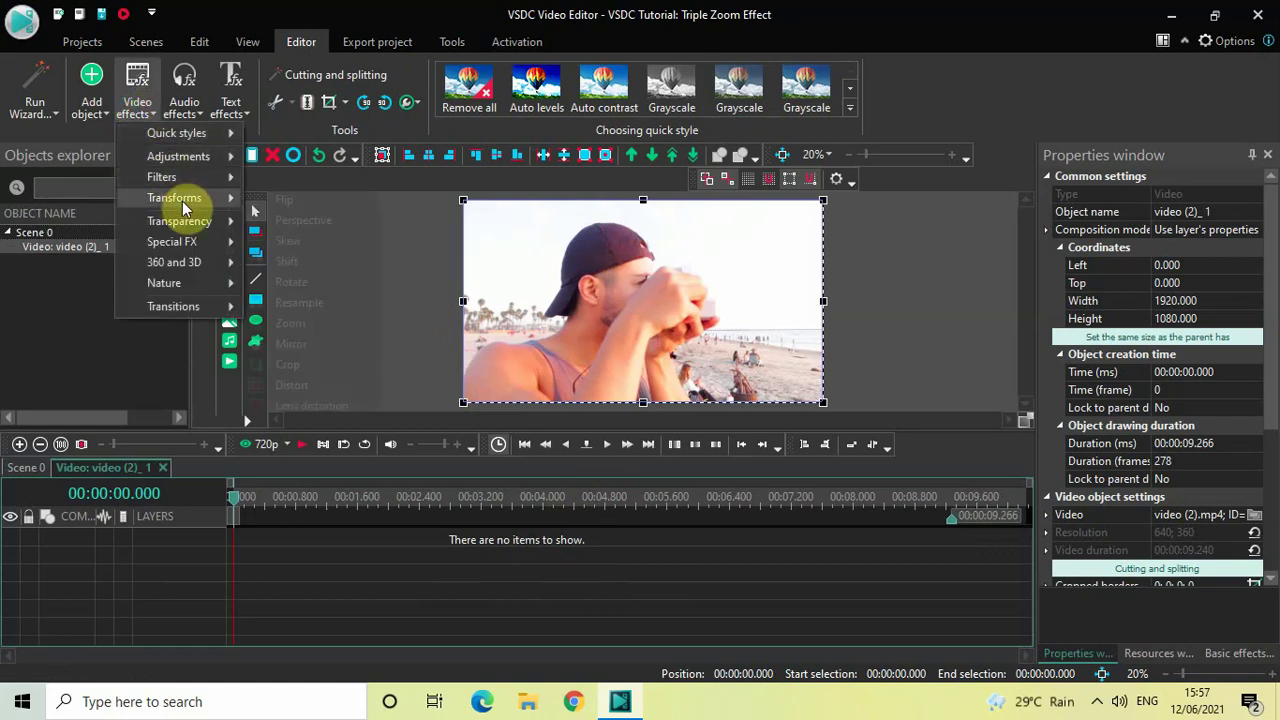
mouse_move(178, 198)
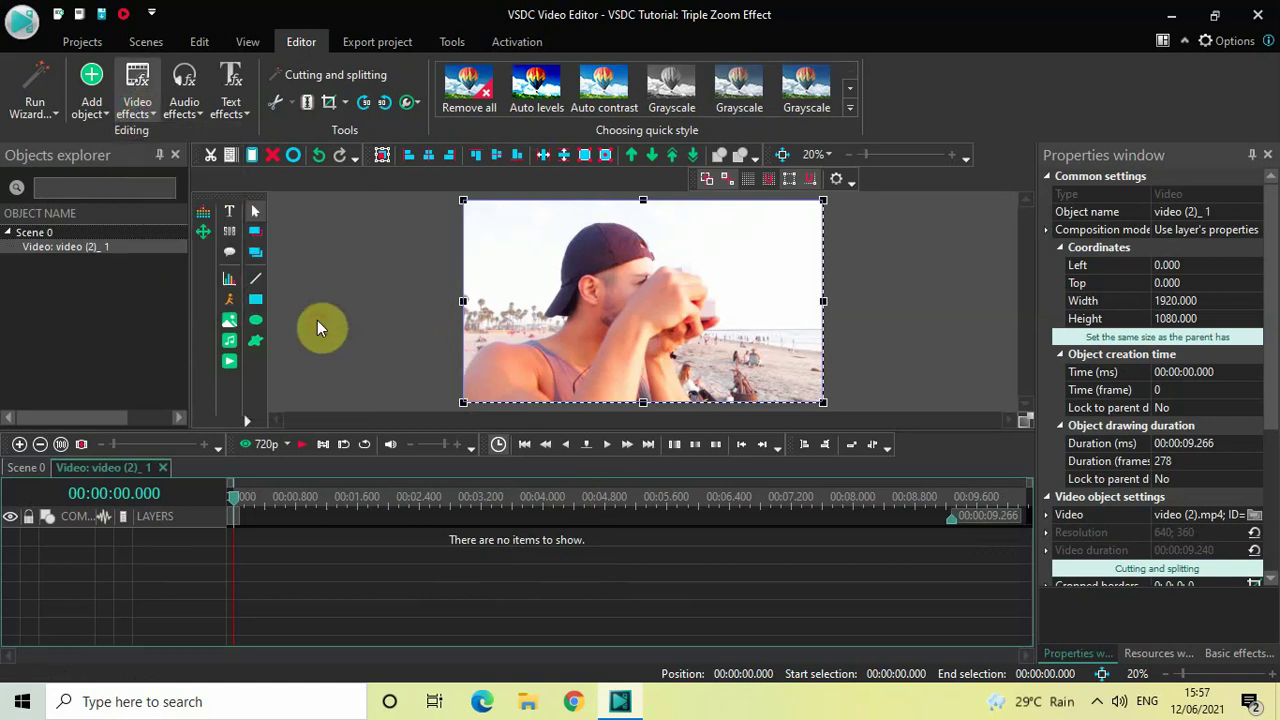
click(290, 323)
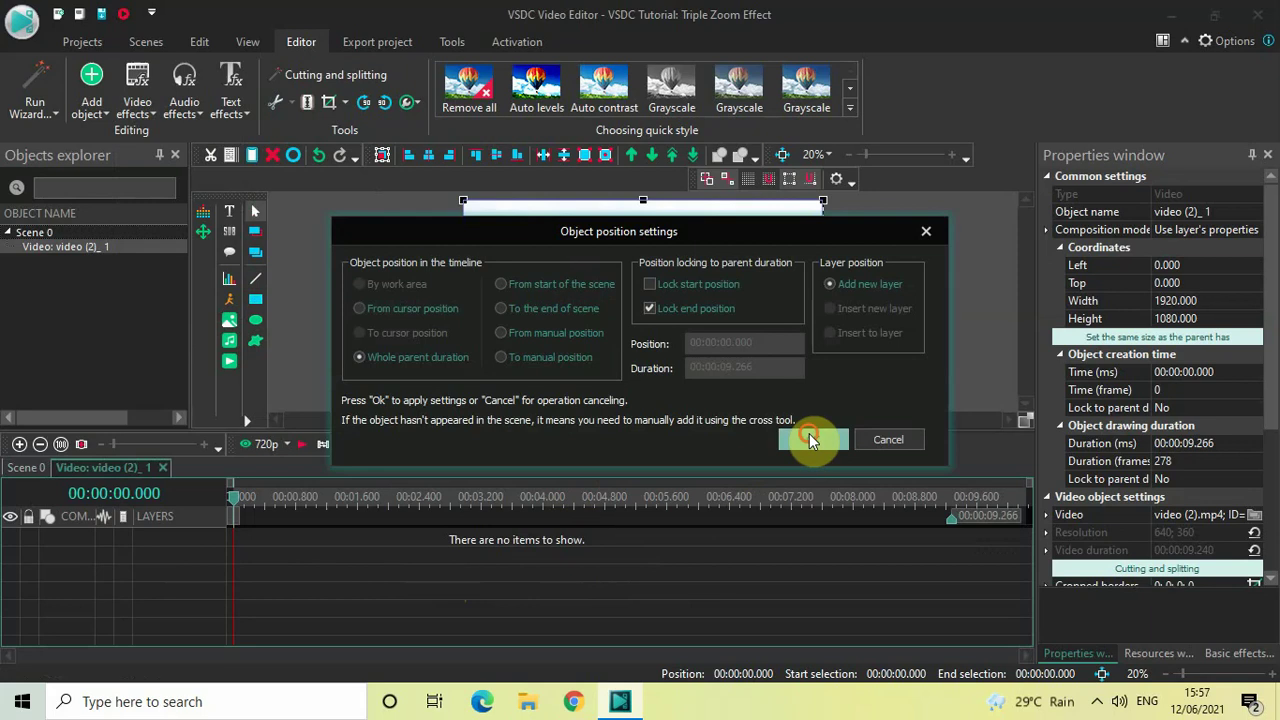
click(809, 440)
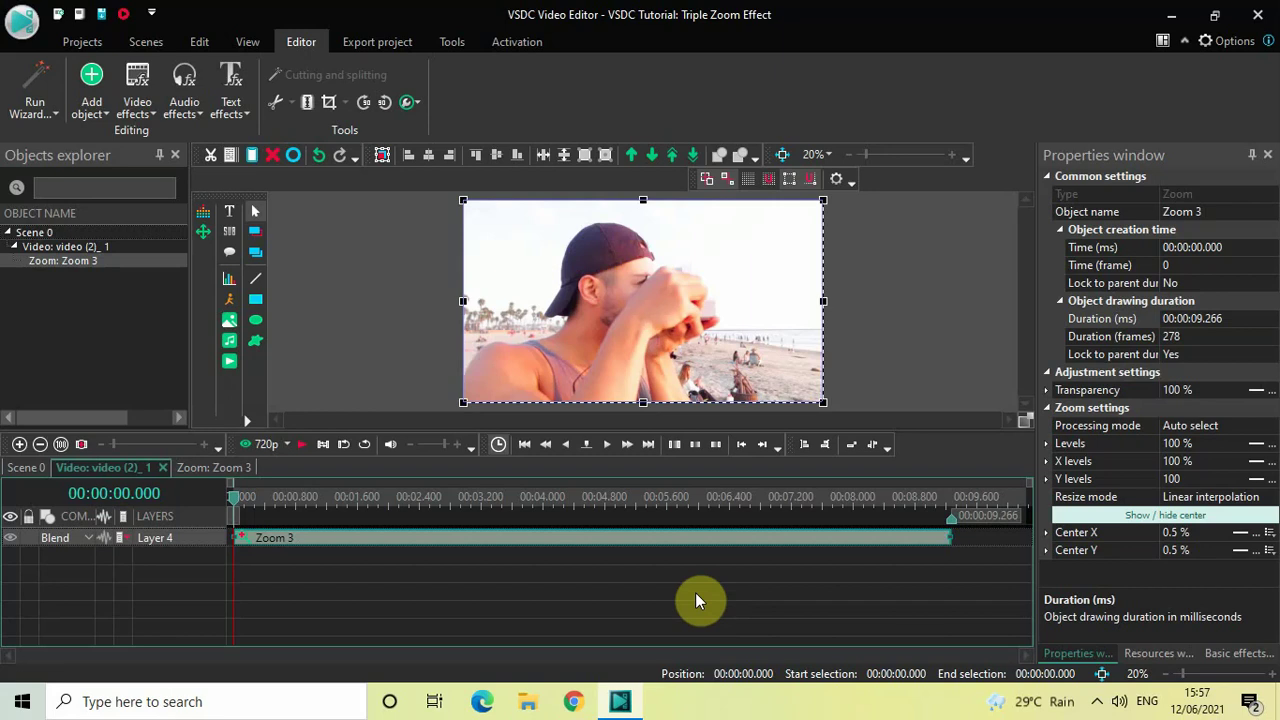
Set the zoom effect's drawing duration to 00:00:02.000.
click(1249, 322)
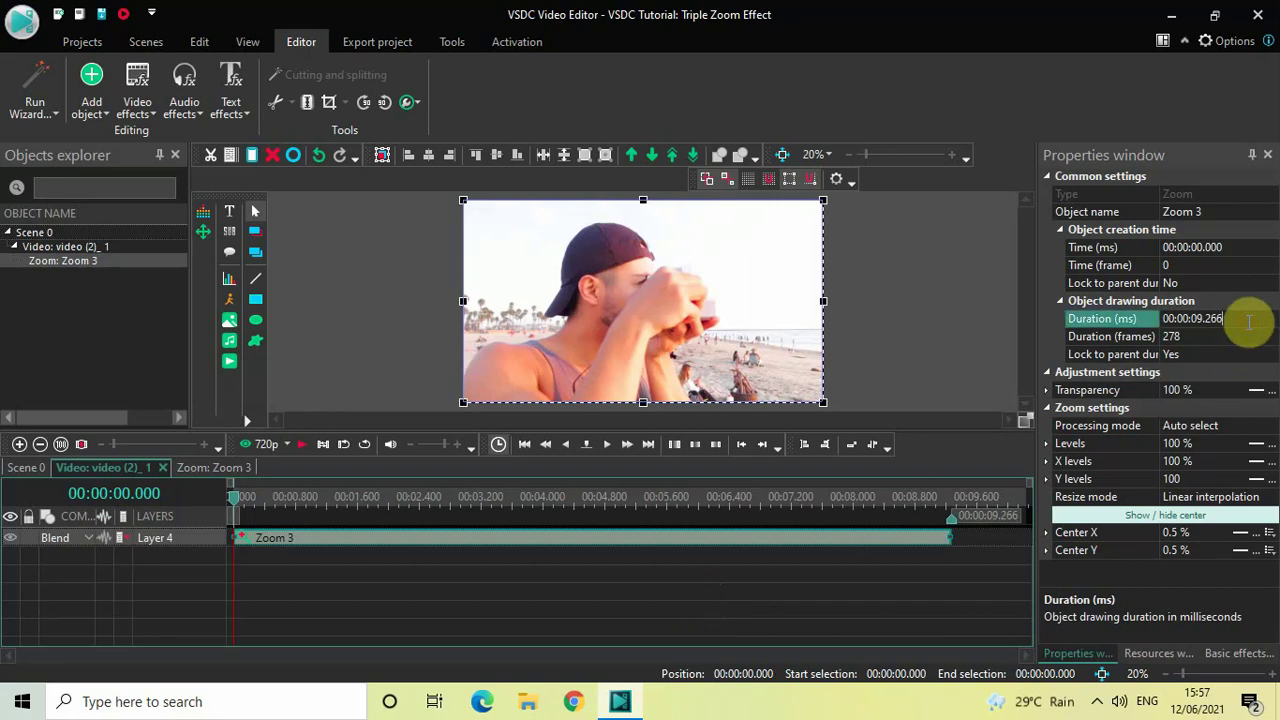
key(BackSpace)
key(BackSpace)
key(BackSpace)
key(BackSpace)
key(BackSpace)
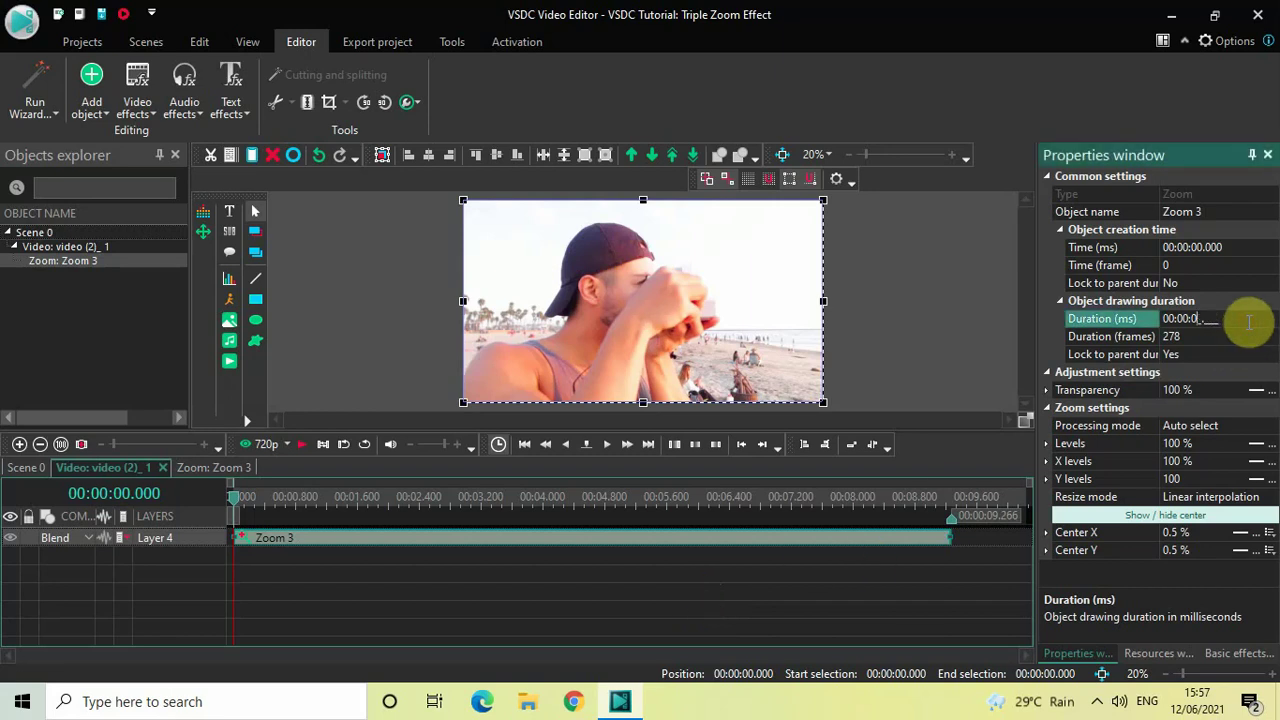
text(2000)
key(Return)
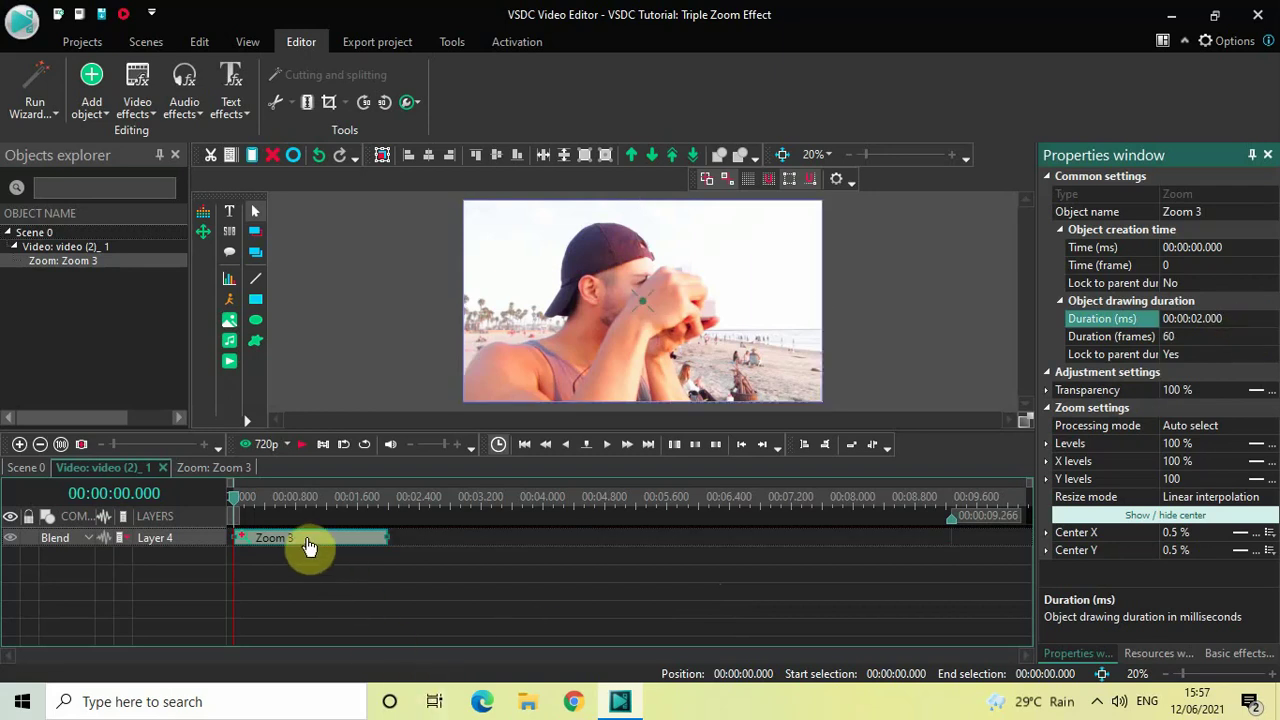
Move the zoom effect to start at about 1.2 s and place a copy directly after it on the same layer.
drag(312, 545, 418, 528)
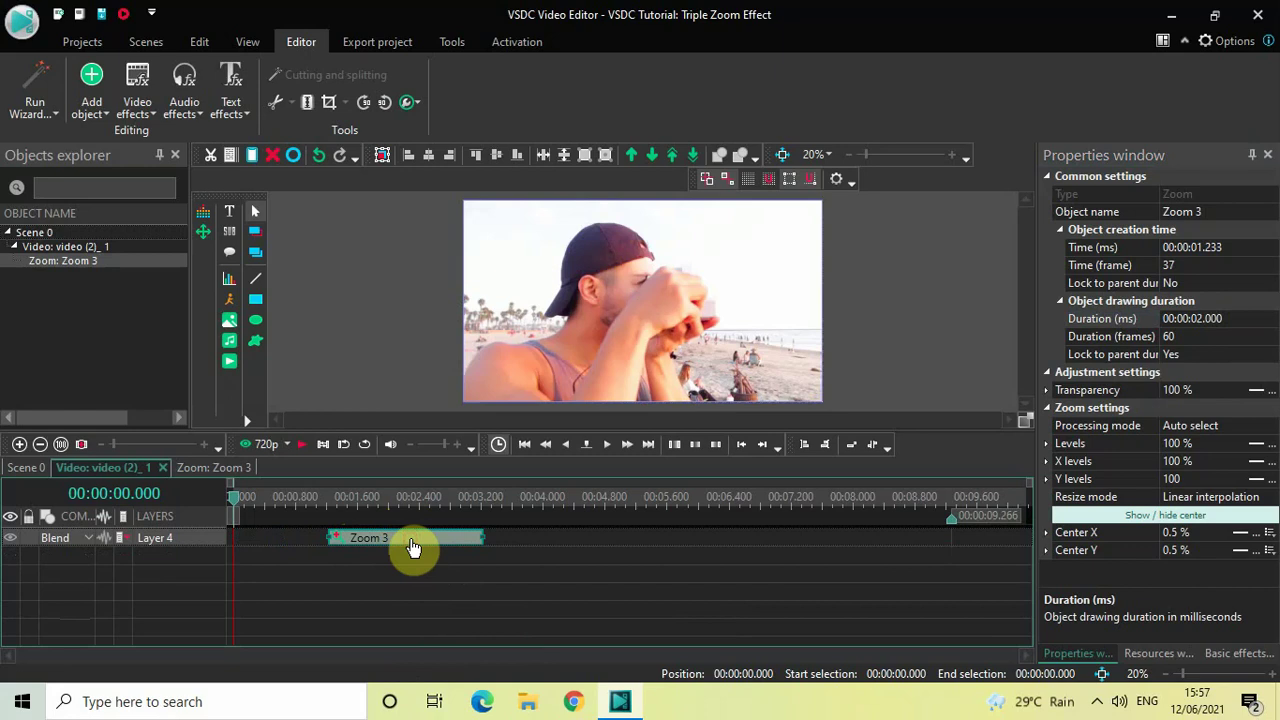
key(ctrl+v)
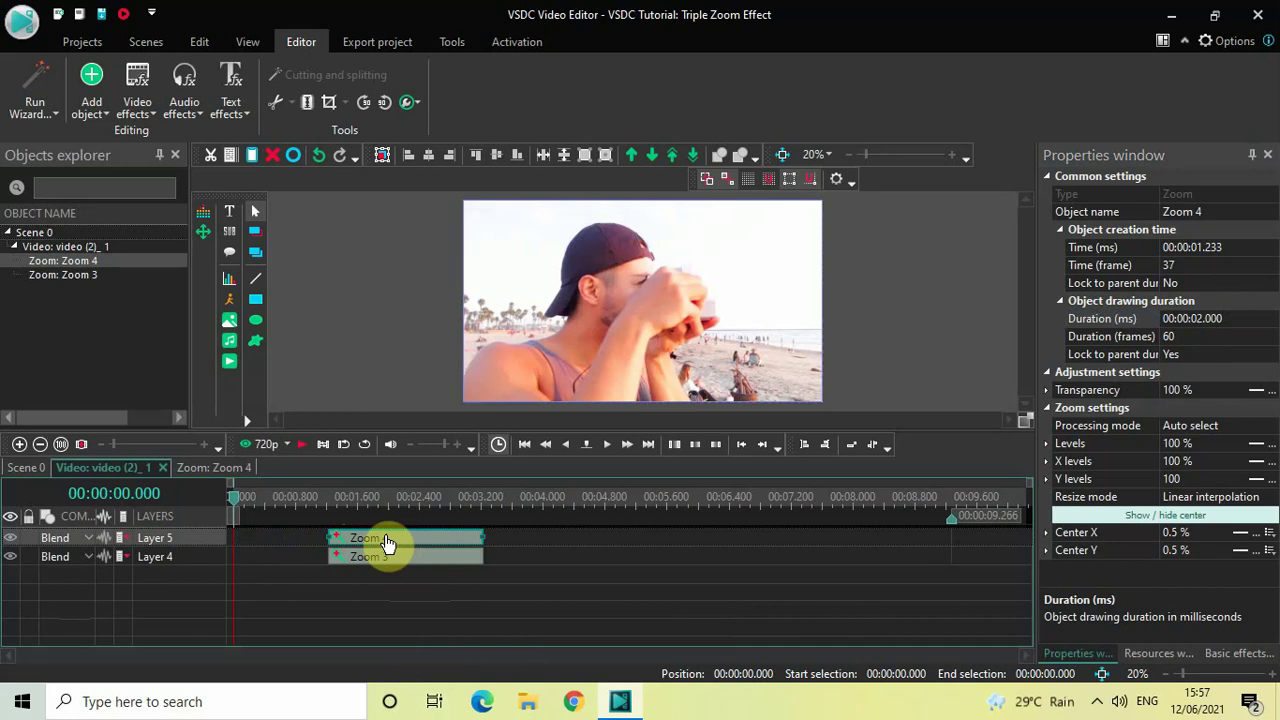
drag(387, 542, 445, 558)
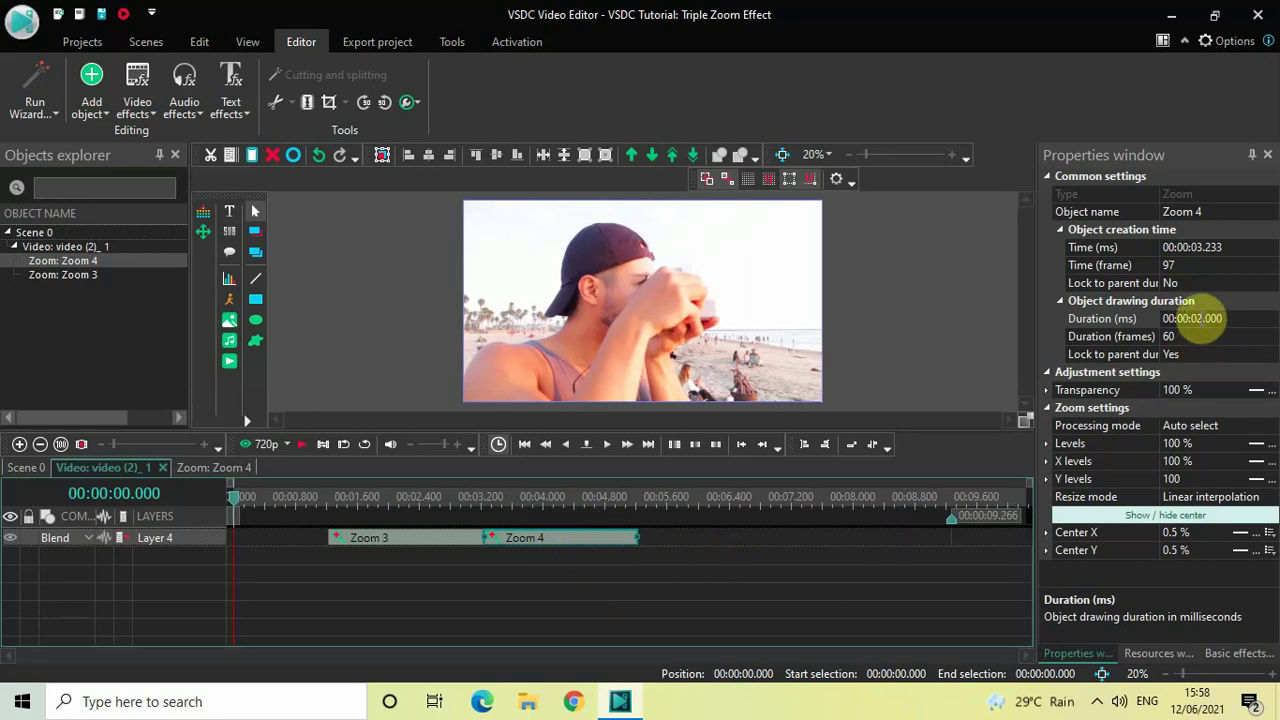
Set the drawing duration of the second zoom effect to 00:00:03.000.
click(1198, 318)
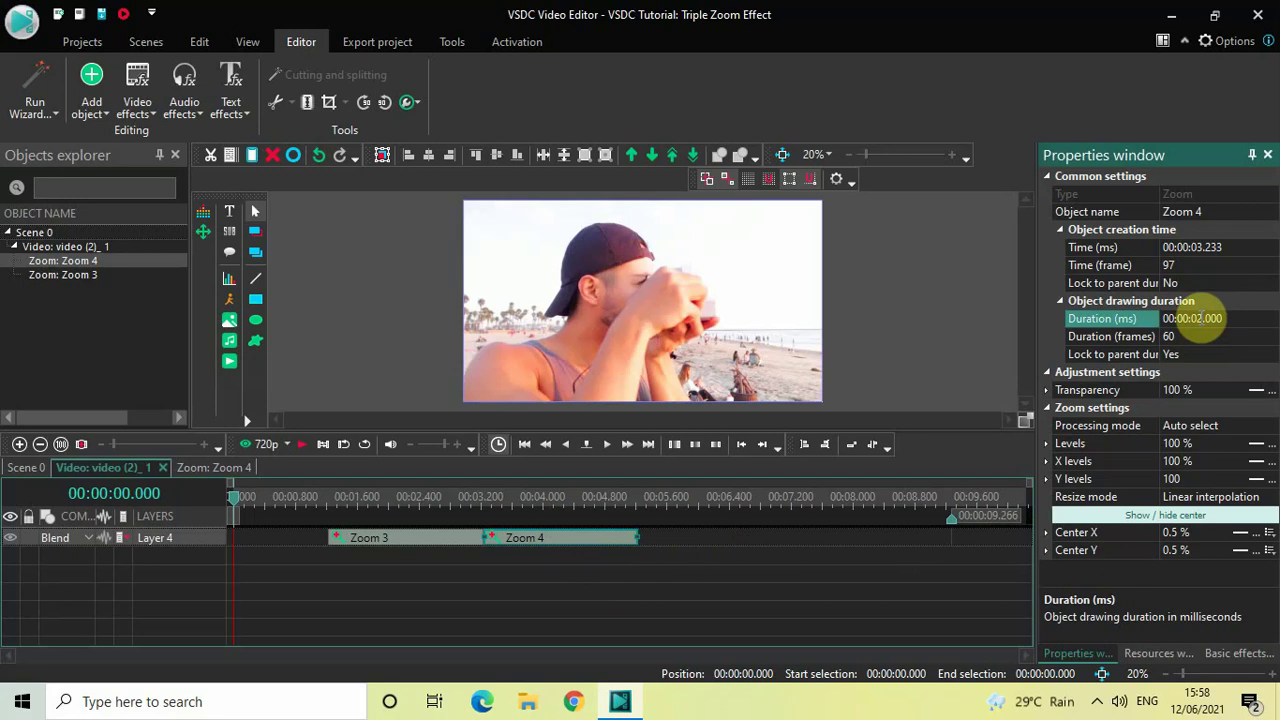
key(BackSpace)
text(3)
key(Return)
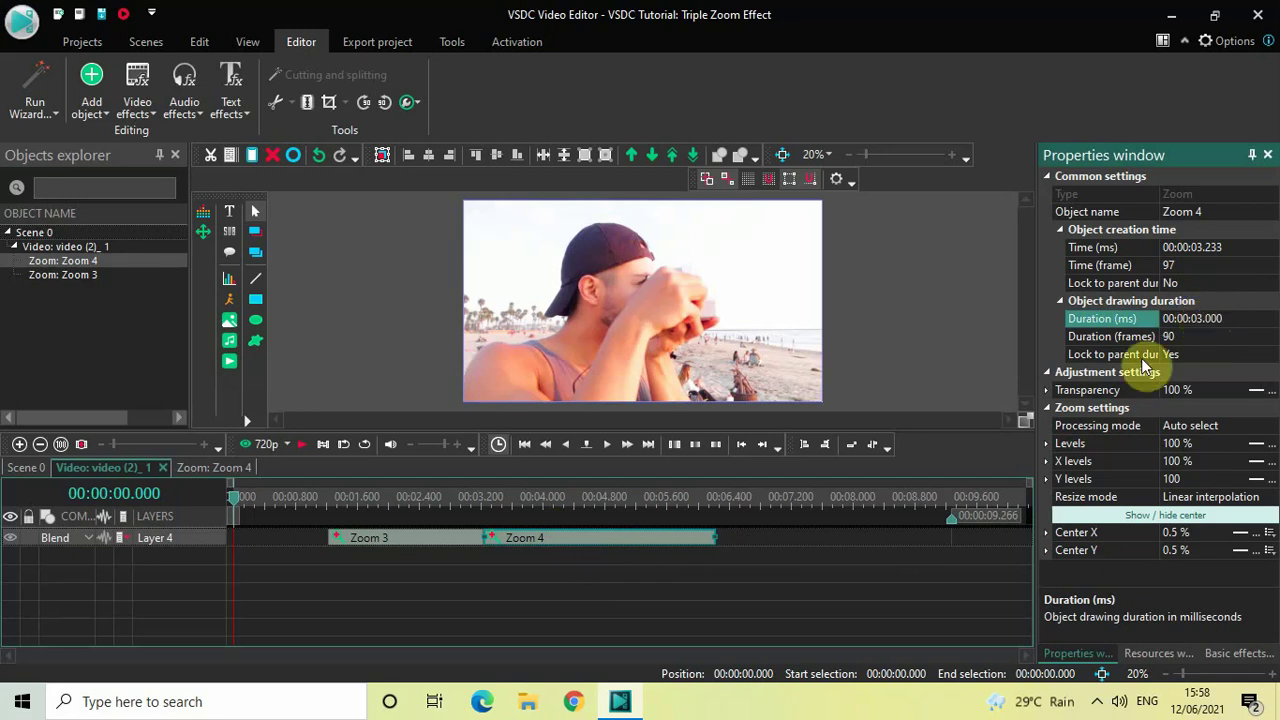
Paste another copy of the two-second zoom effect and place it directly after the second one on the same layer.
click(620, 588)
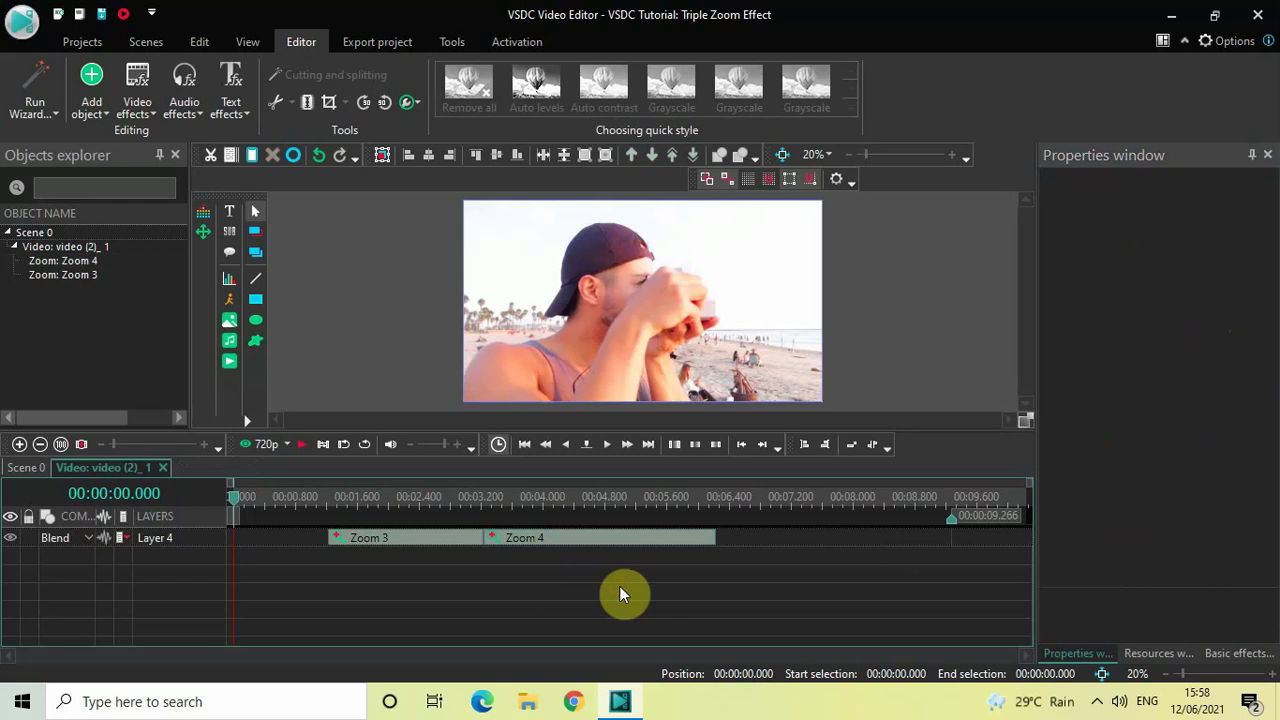
key(ctrl+v)
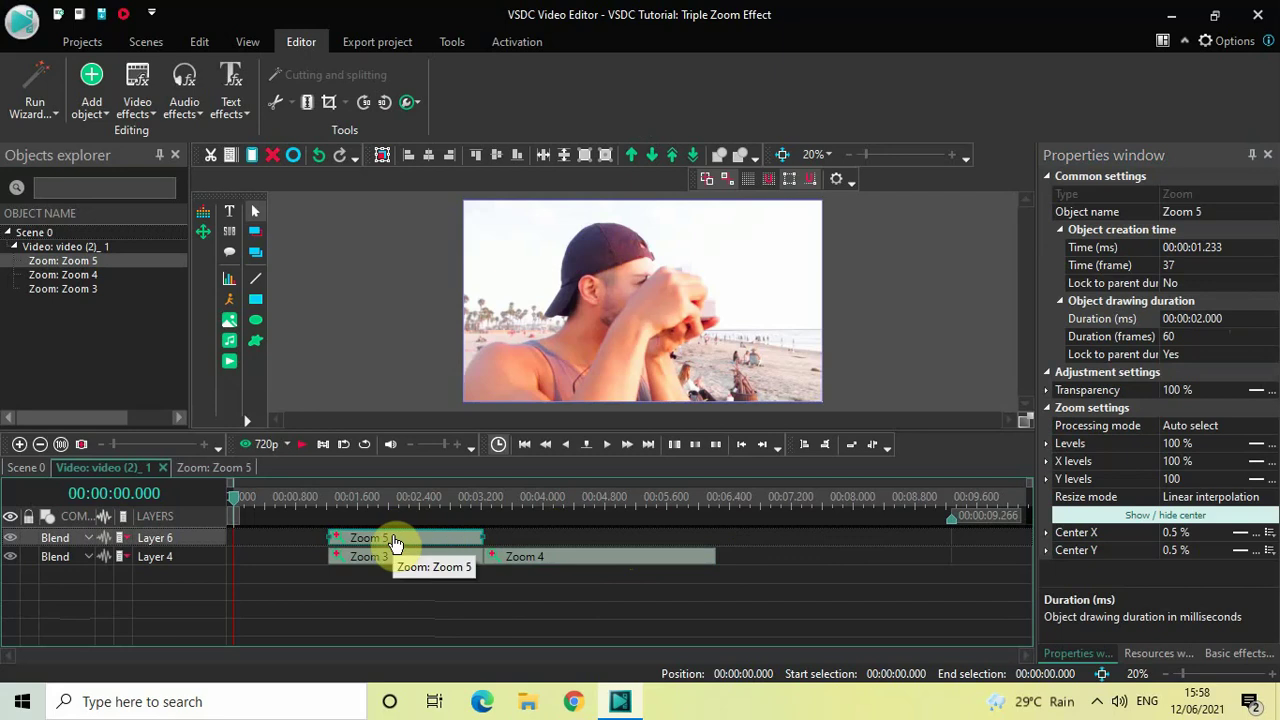
drag(395, 541, 466, 560)
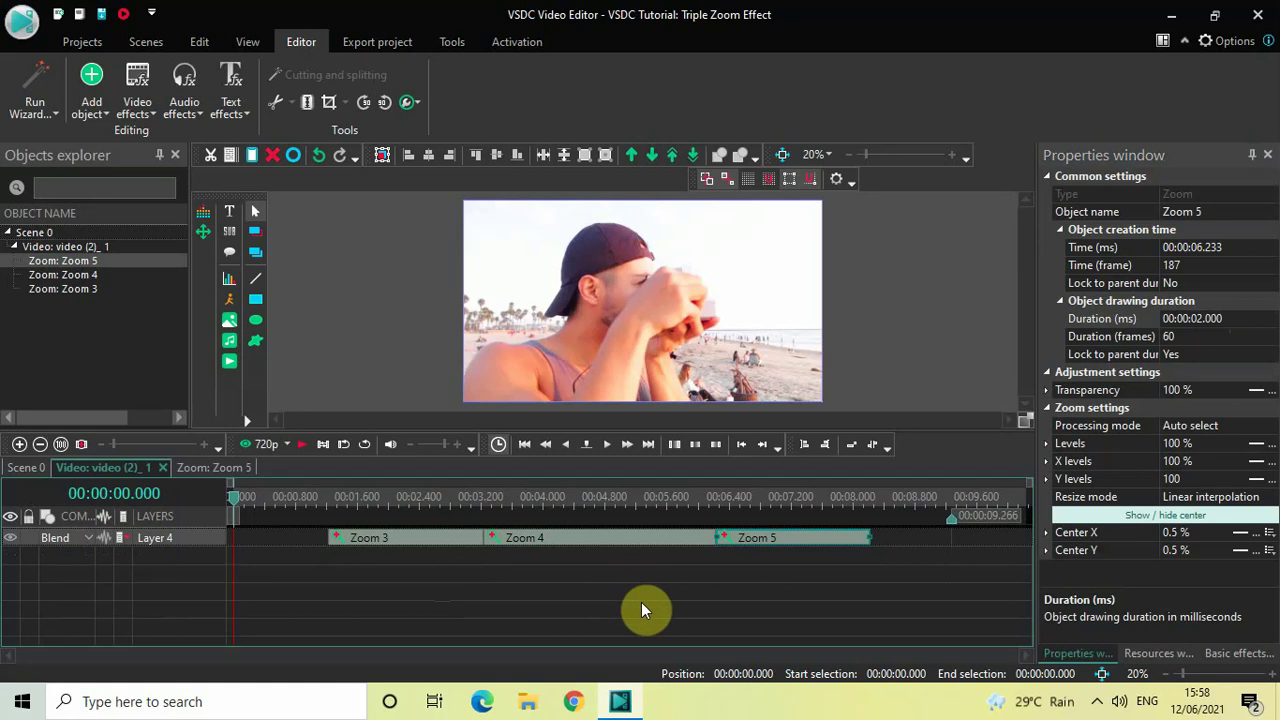
click(503, 593)
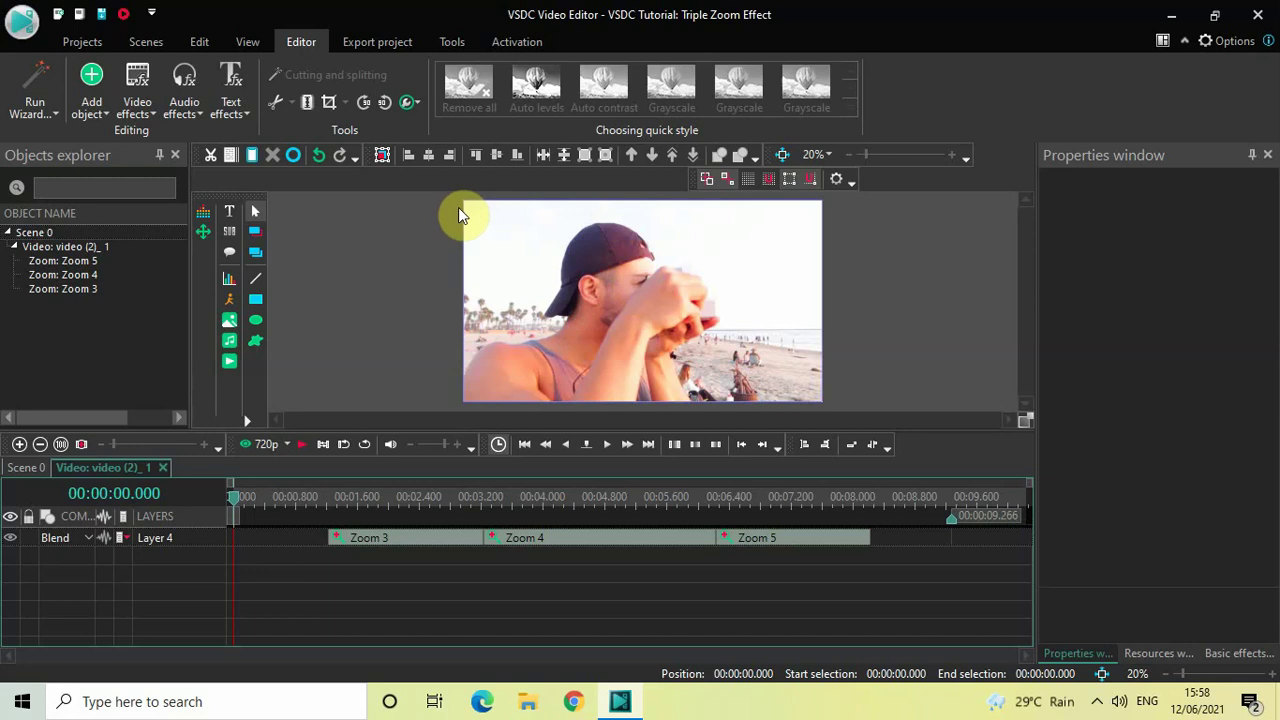
Make the first zoom effect's Levels change linearly from 100 to 200 %.
click(390, 545)
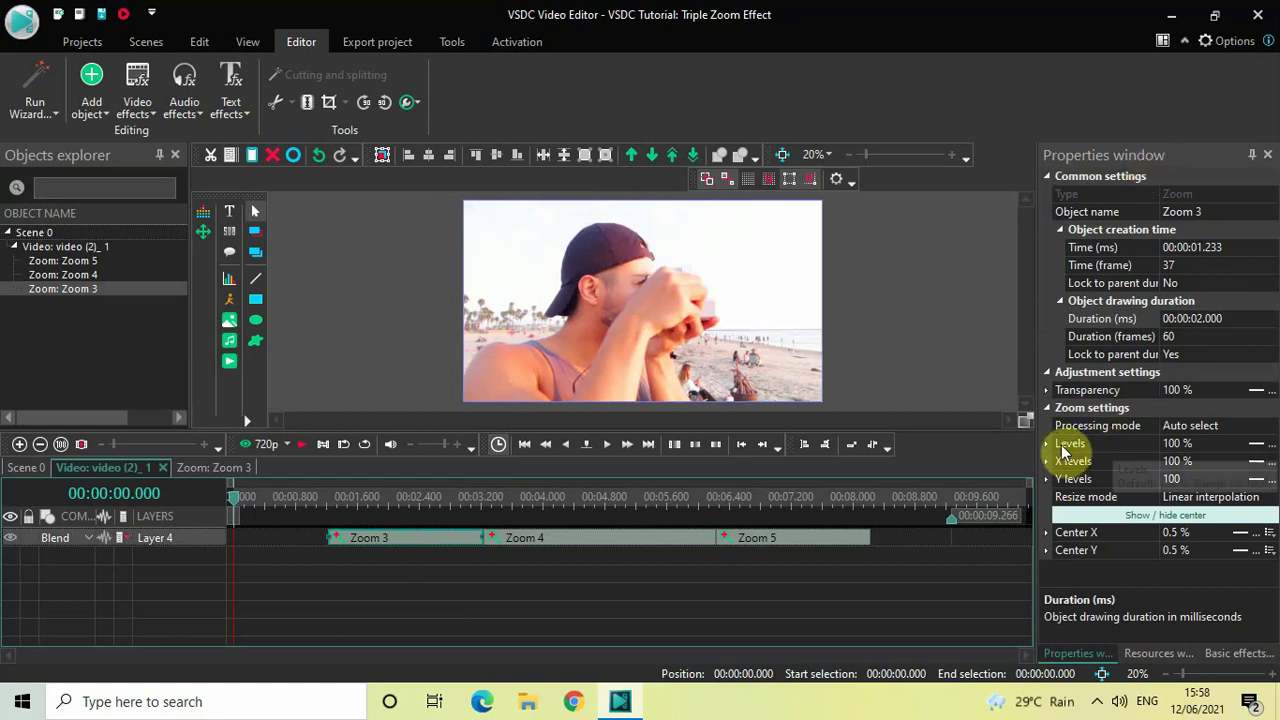
click(1256, 445)
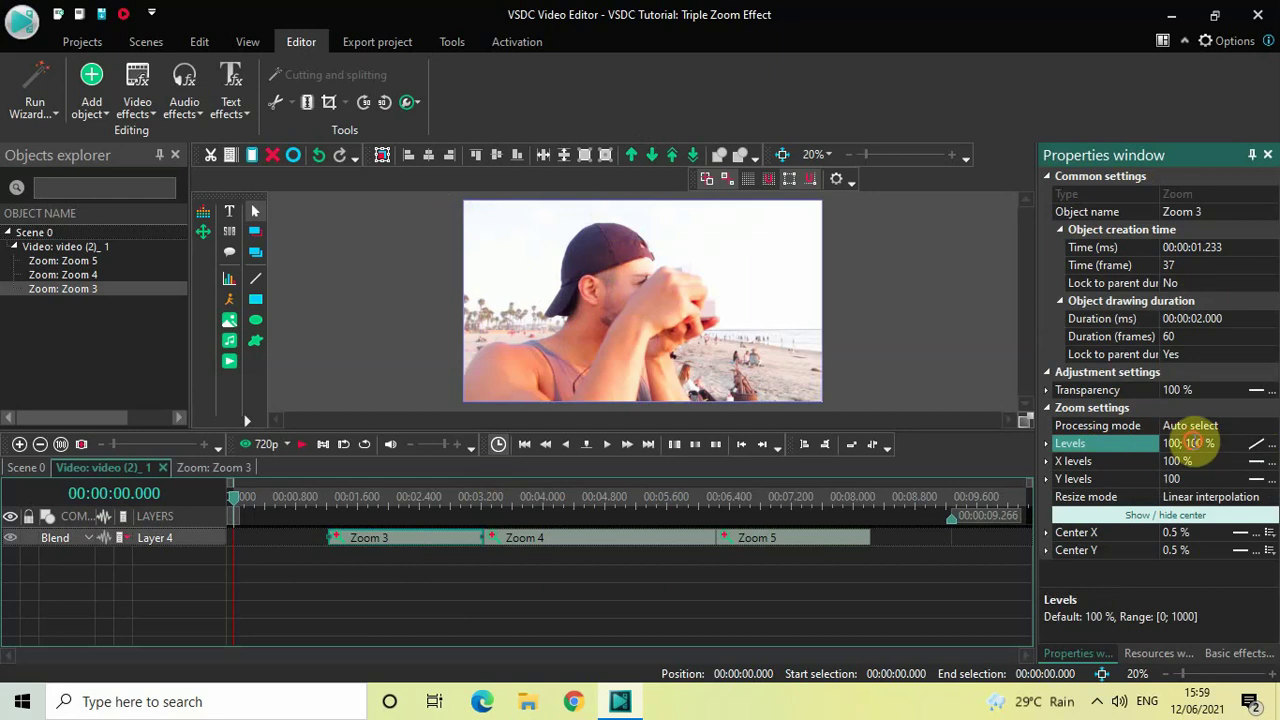
key(BackSpace)
text(2)
key(Return)
click(1195, 445)
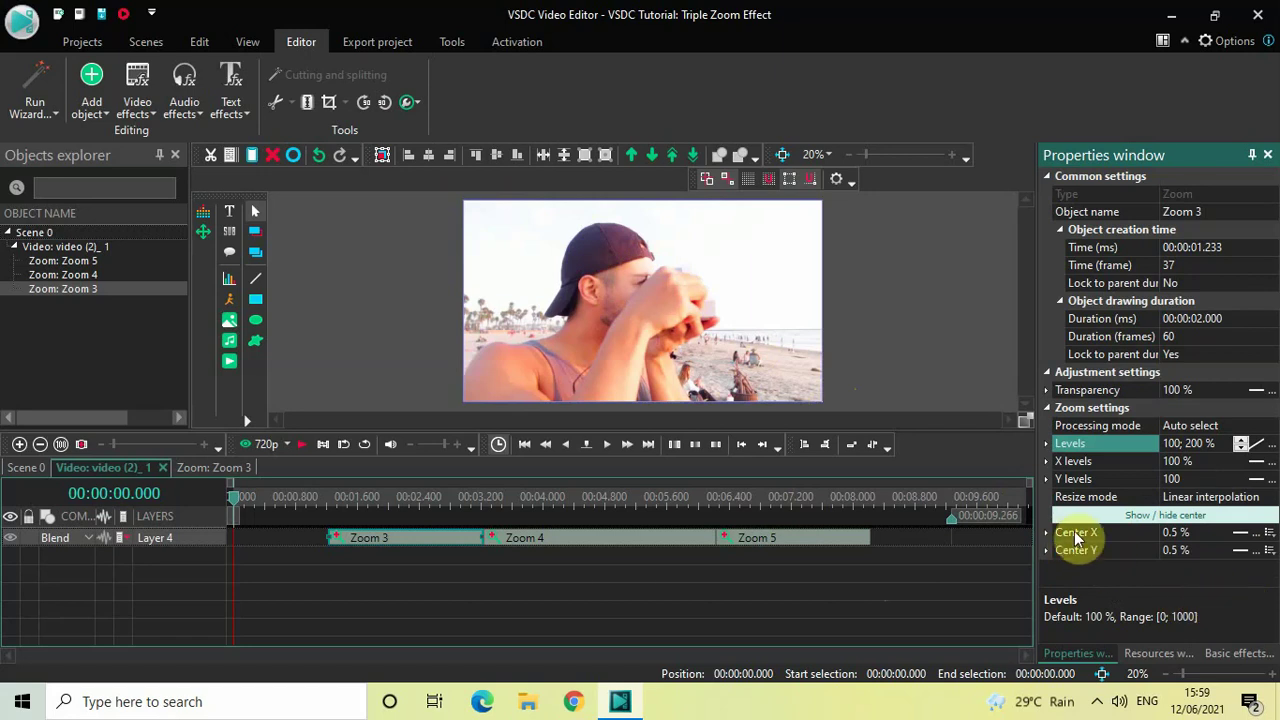
Set the first zoom effect's Center X to Left and its Center Y to Top.
click(1268, 532)
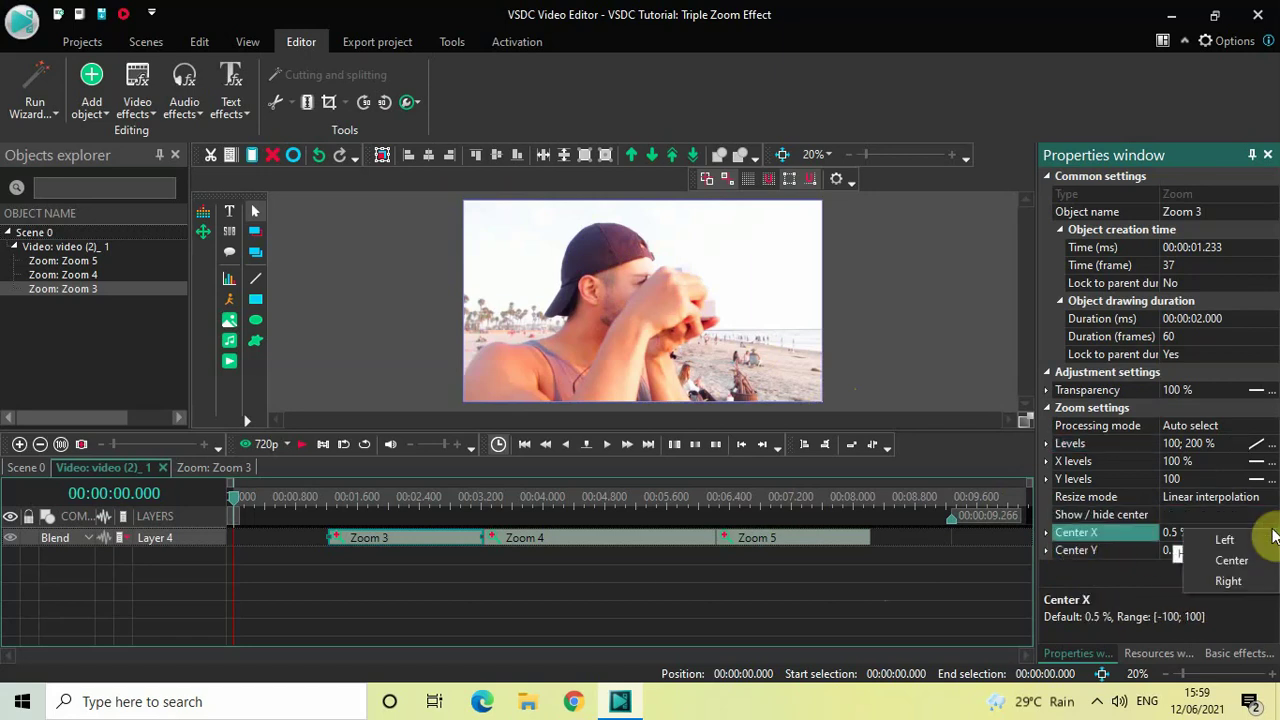
click(1240, 542)
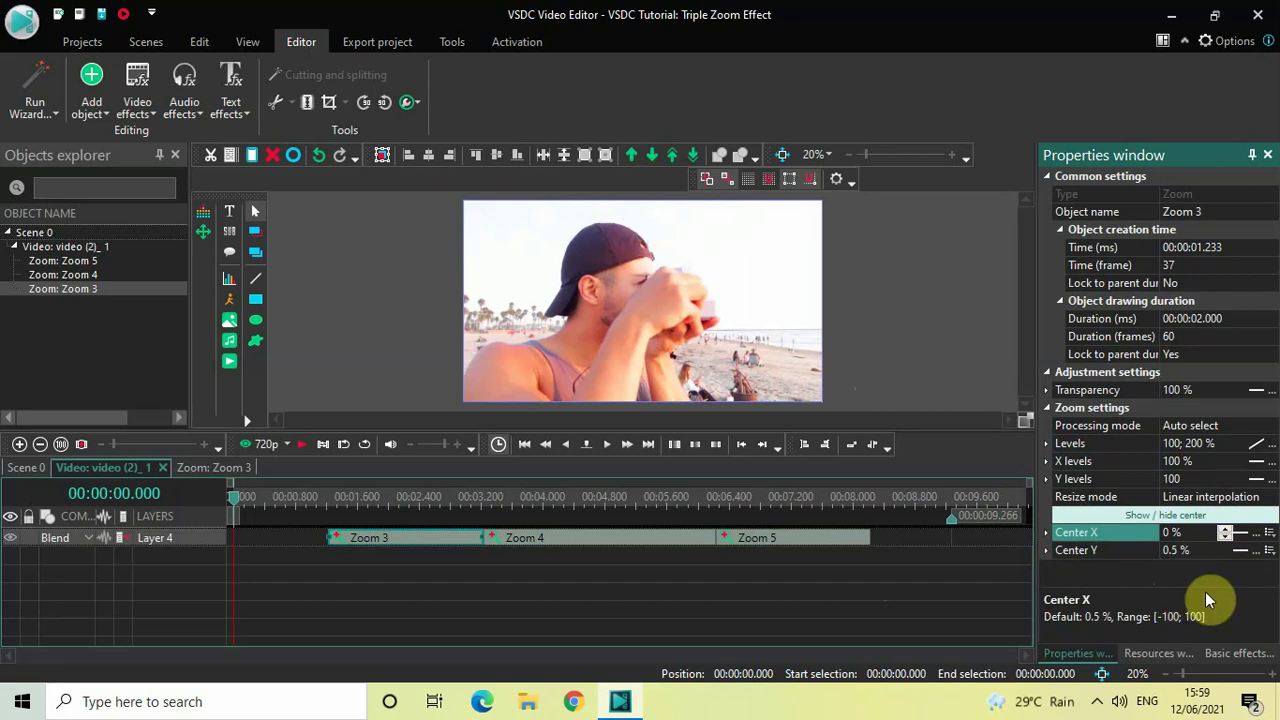
click(1268, 550)
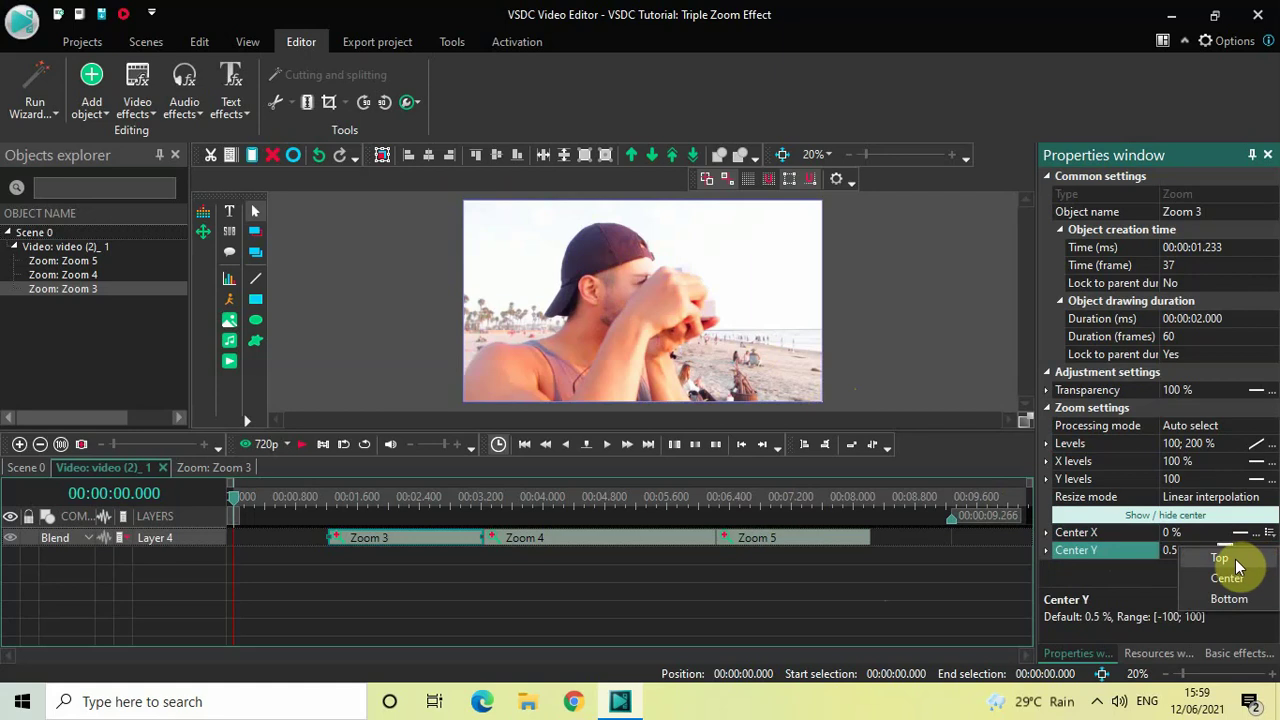
click(1236, 562)
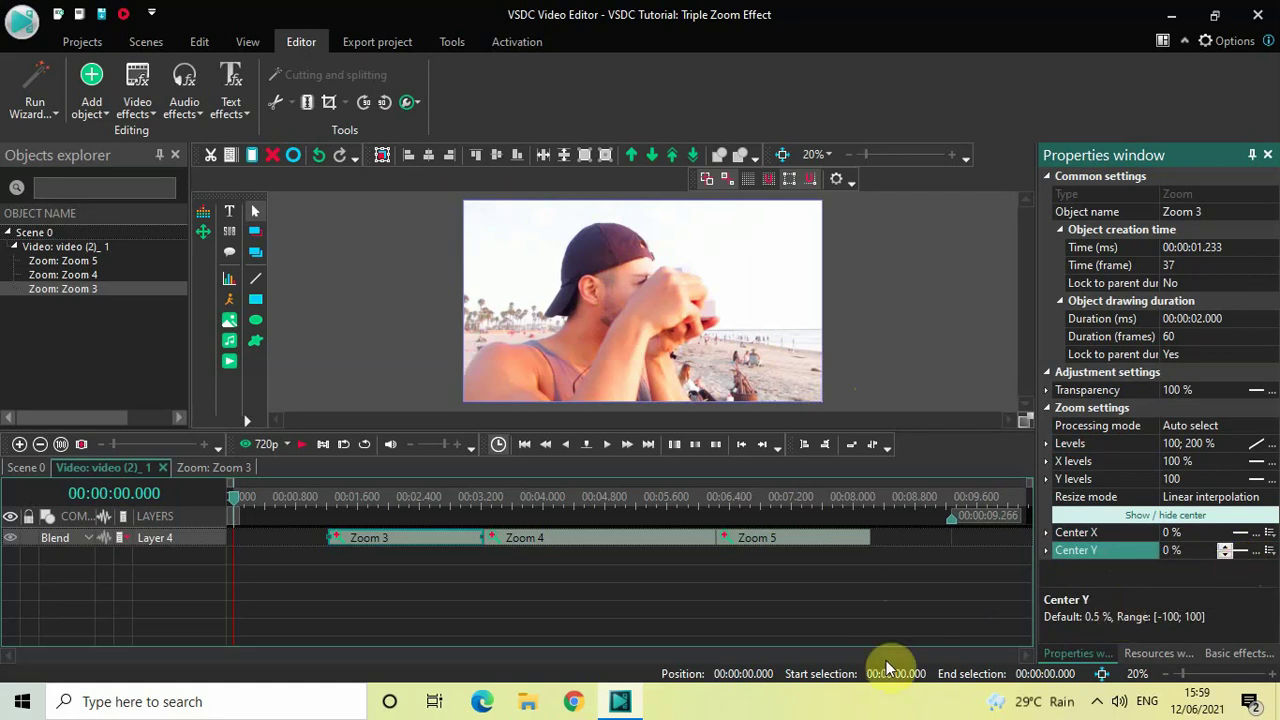
Play the clip from 00:00:00.800 through the first zoom into the second to check the effect.
click(297, 503)
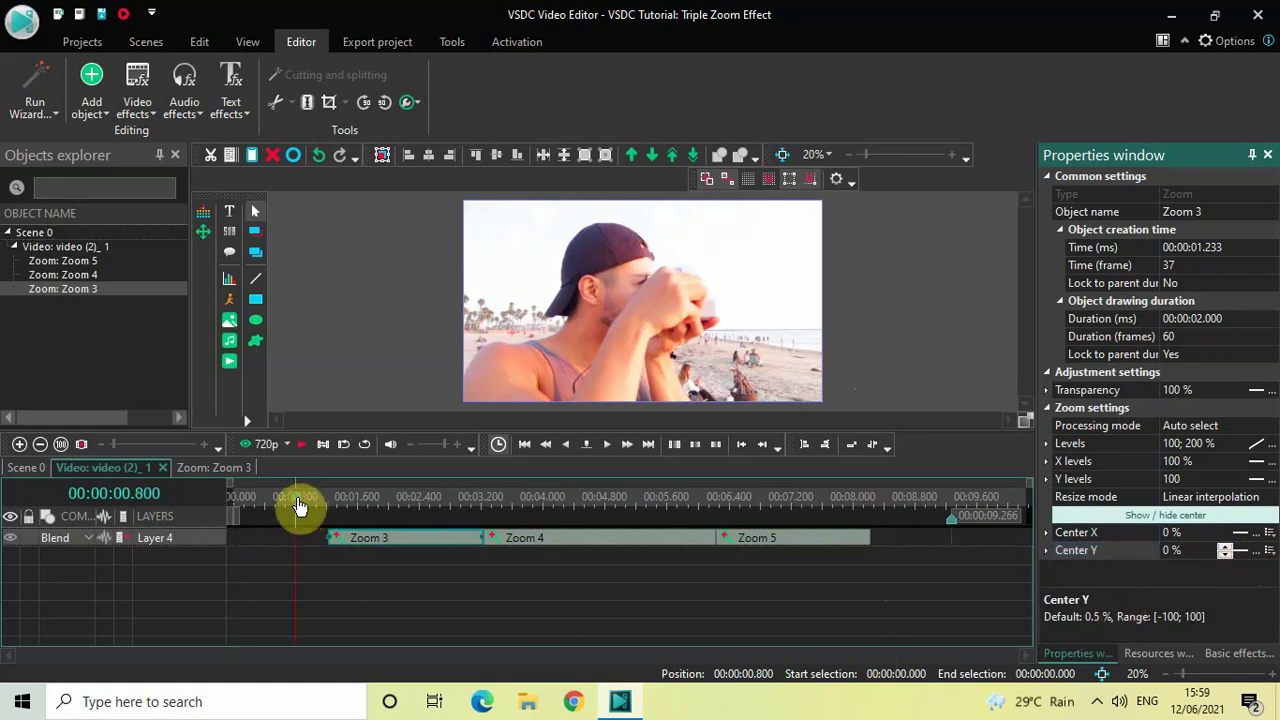
key(space)
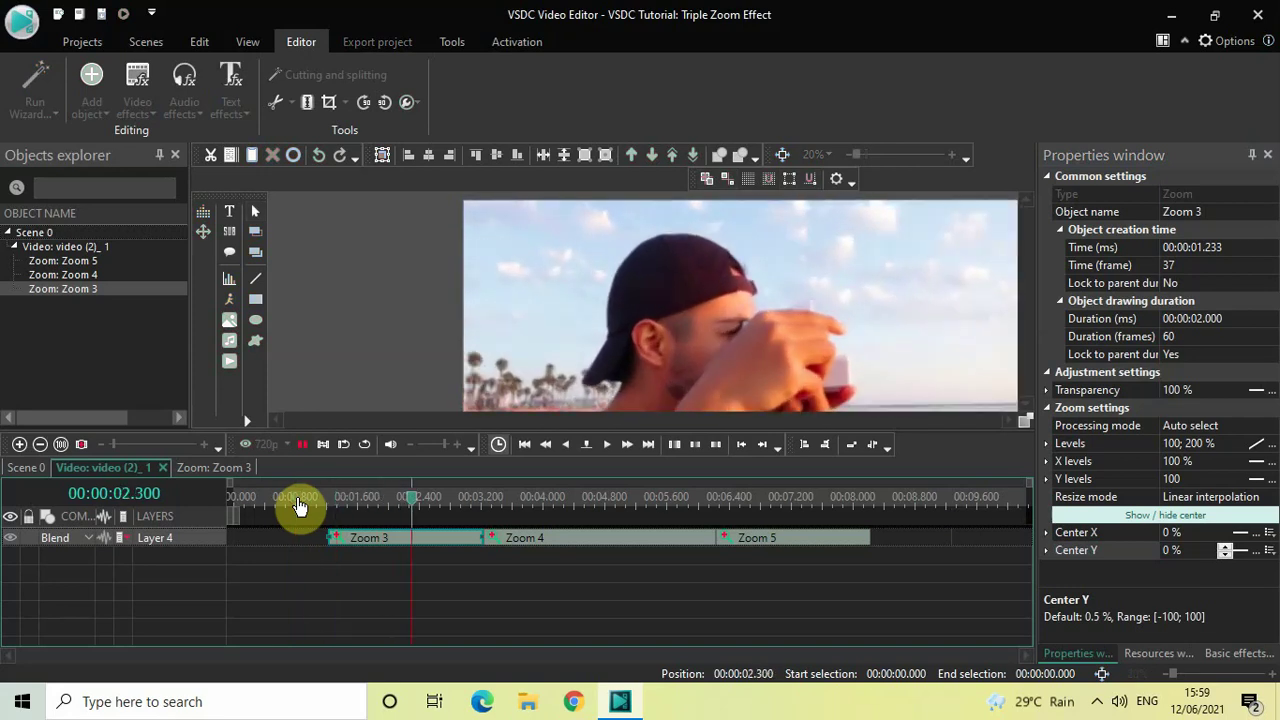
key(space)
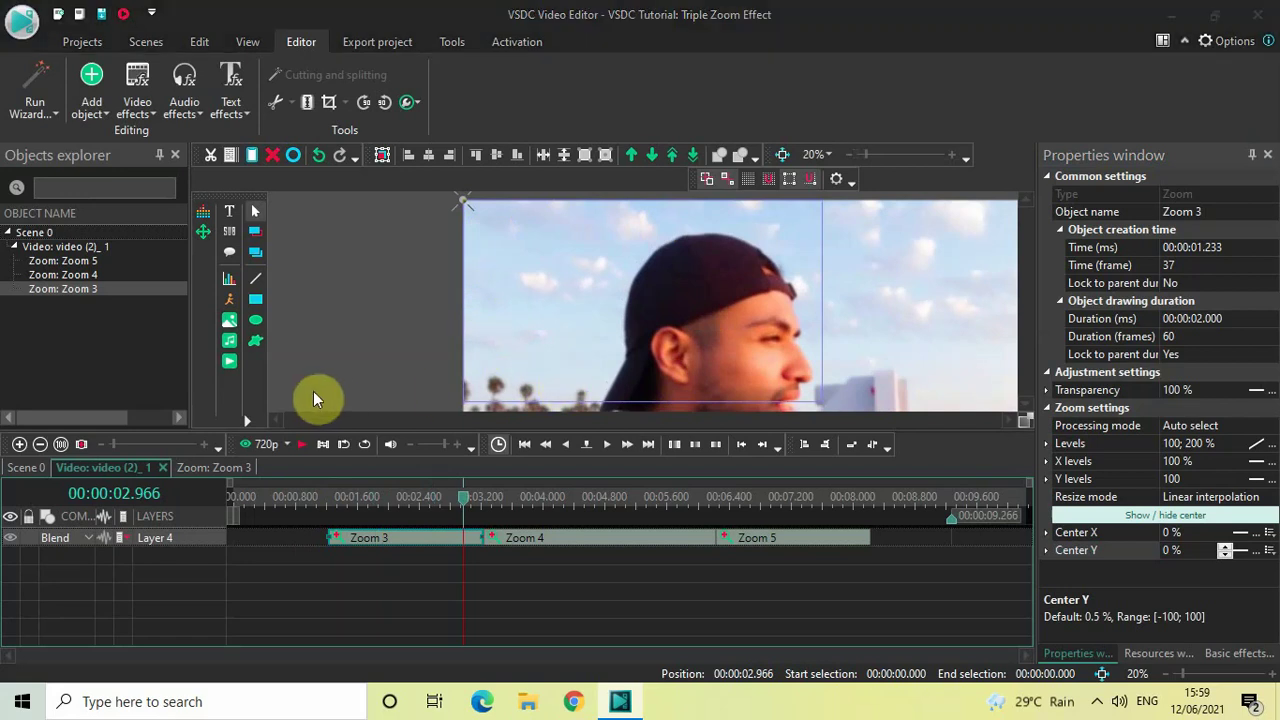
key(space)
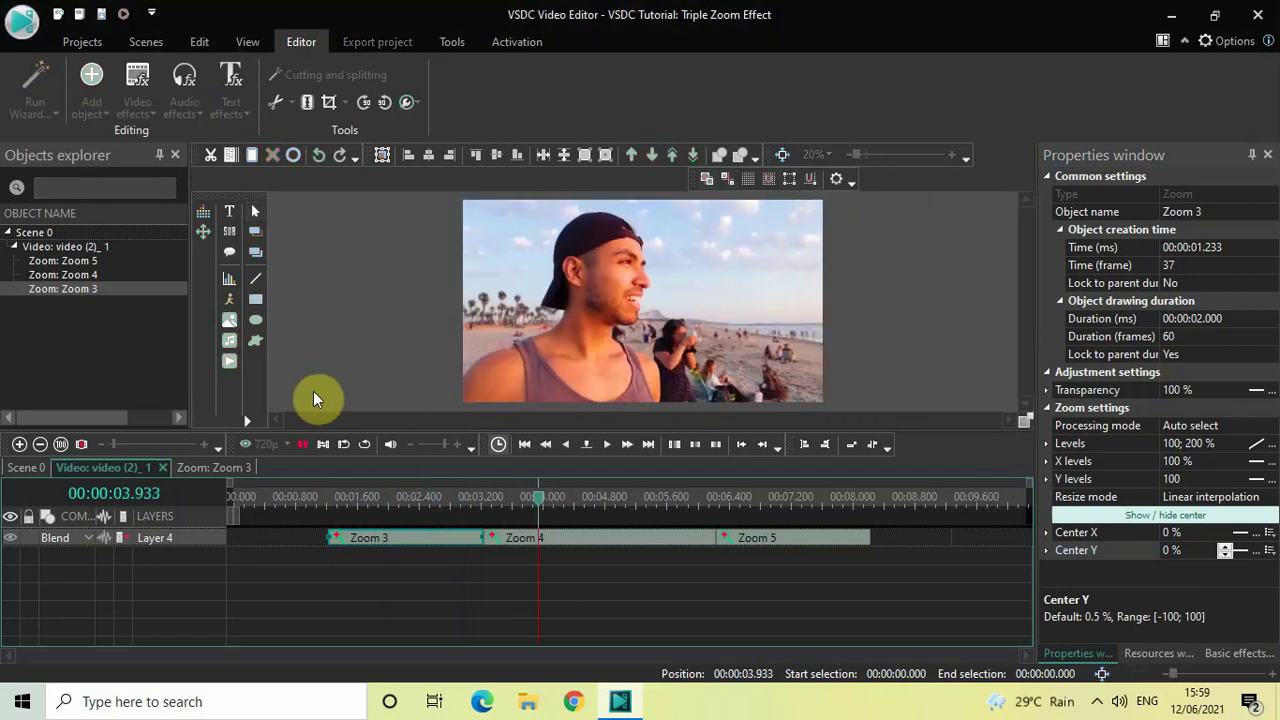
key(space)
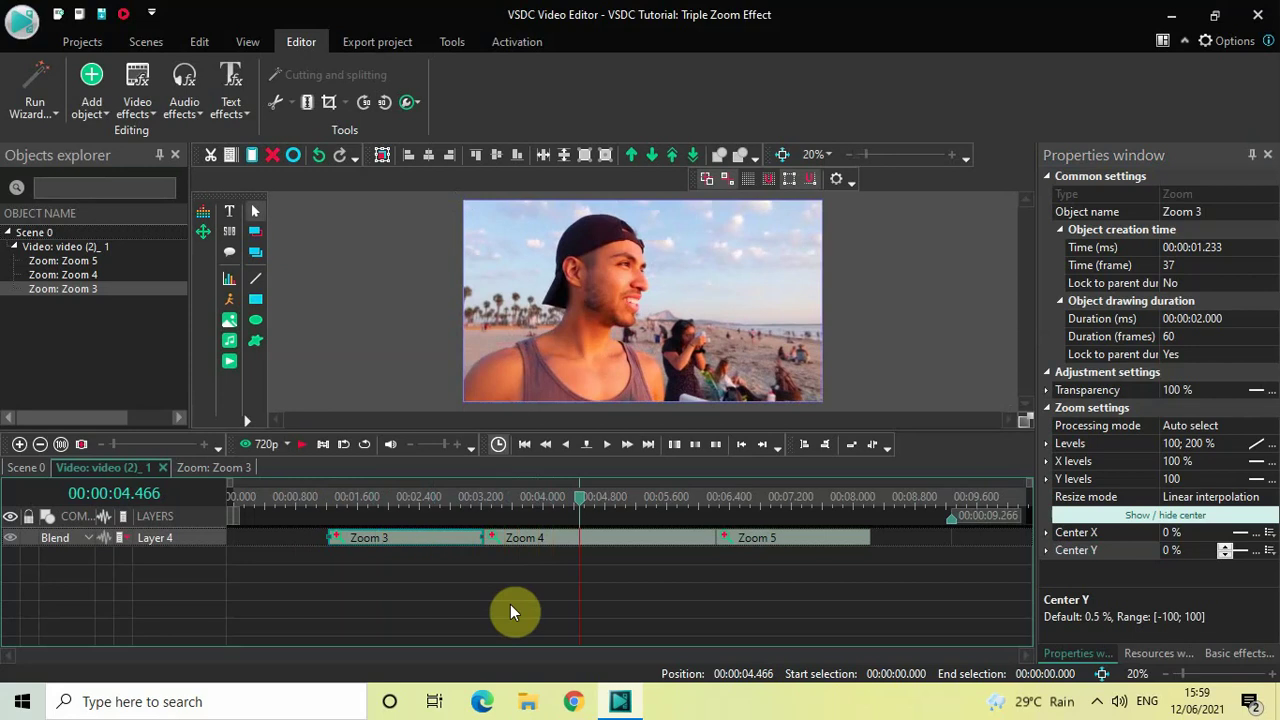
Set the Levels of the second zoom effect to a constant 200 %.
click(600, 543)
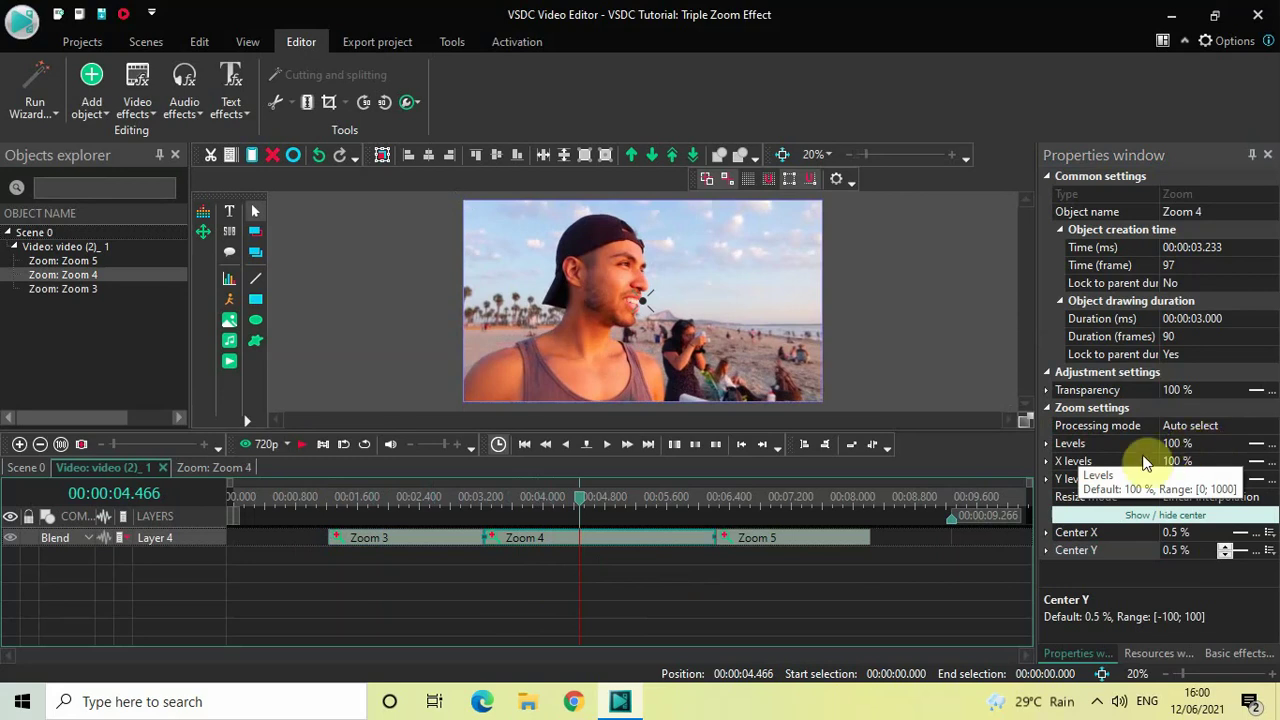
click(1175, 447)
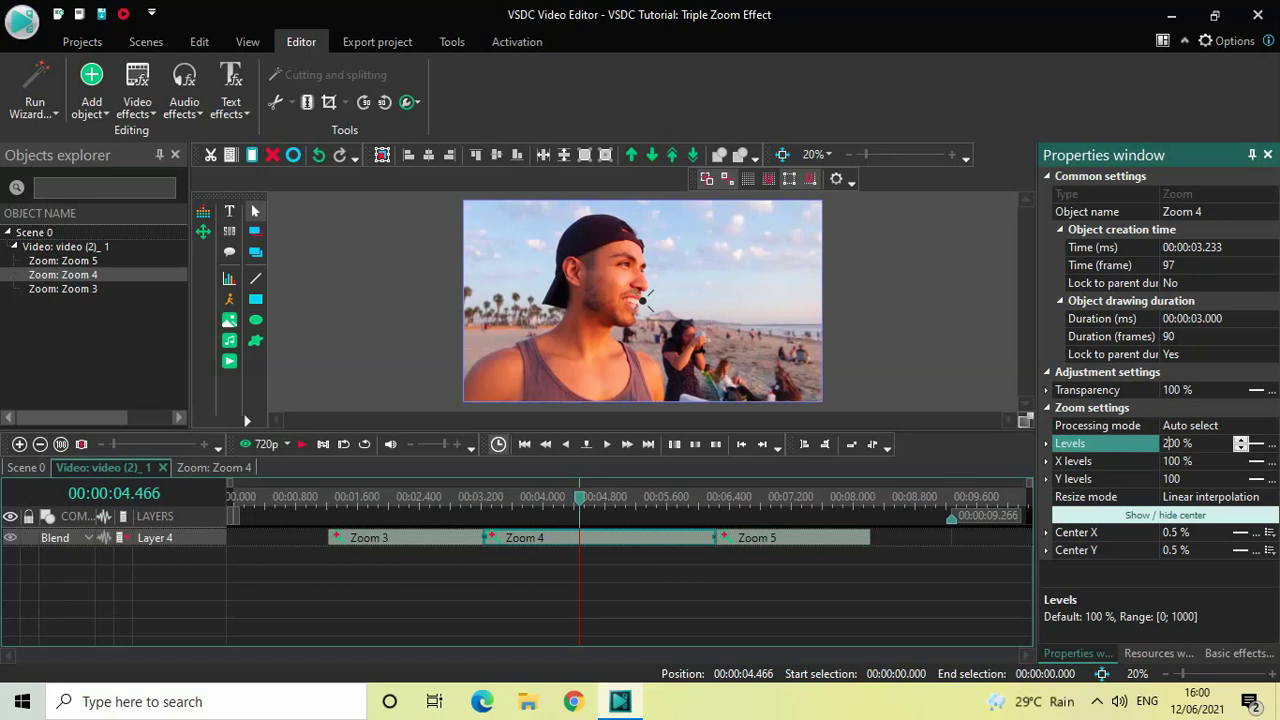
click(1174, 450)
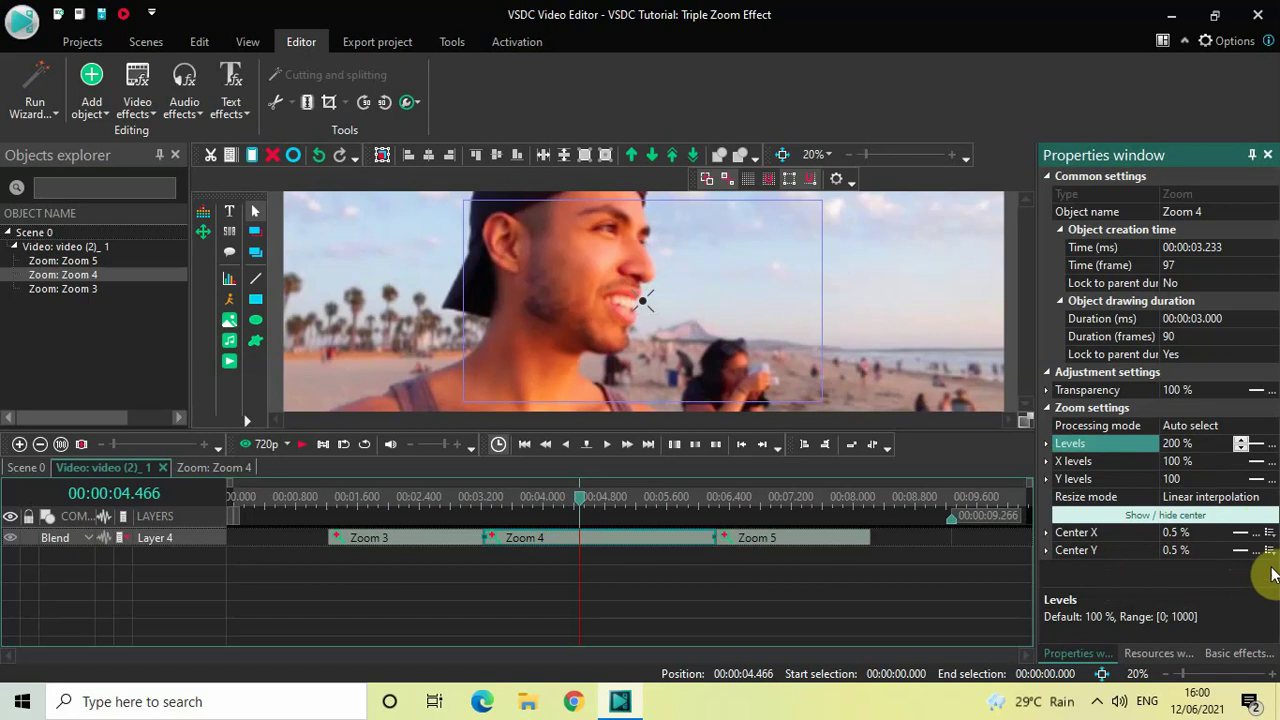
Set the second zoom effect's Center X to Left and its Center Y to Top.
click(1270, 533)
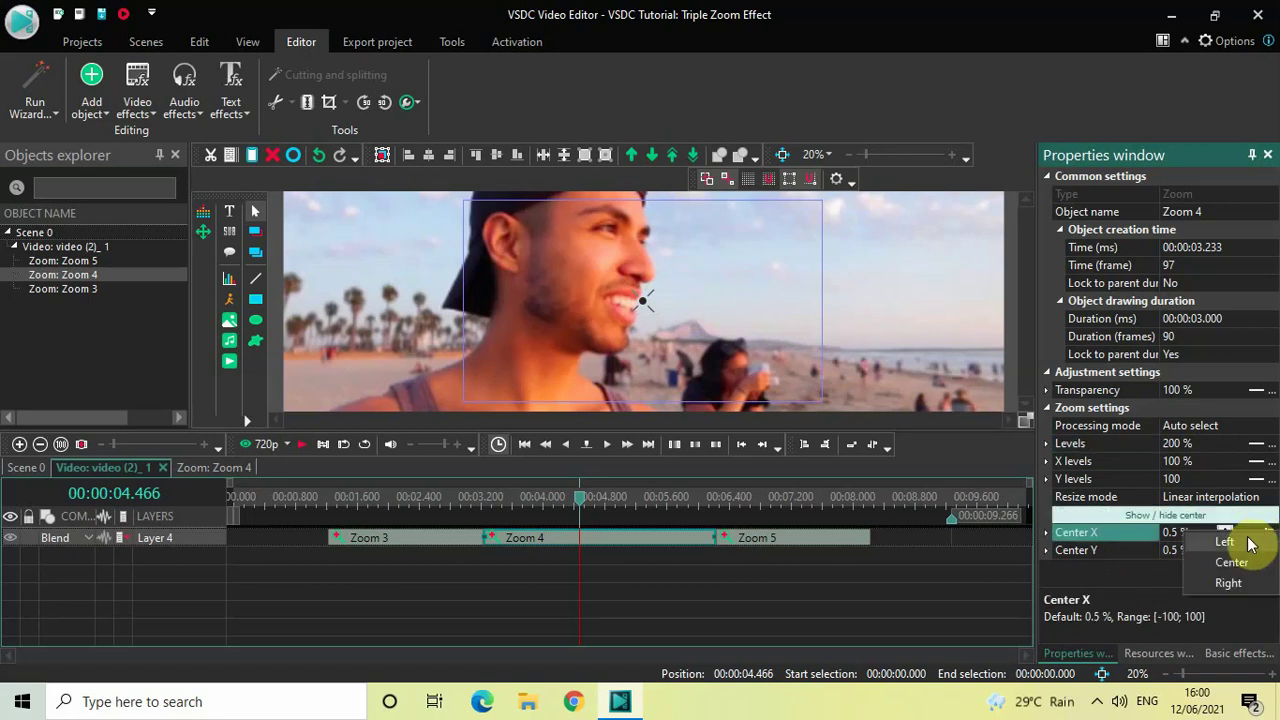
click(1246, 543)
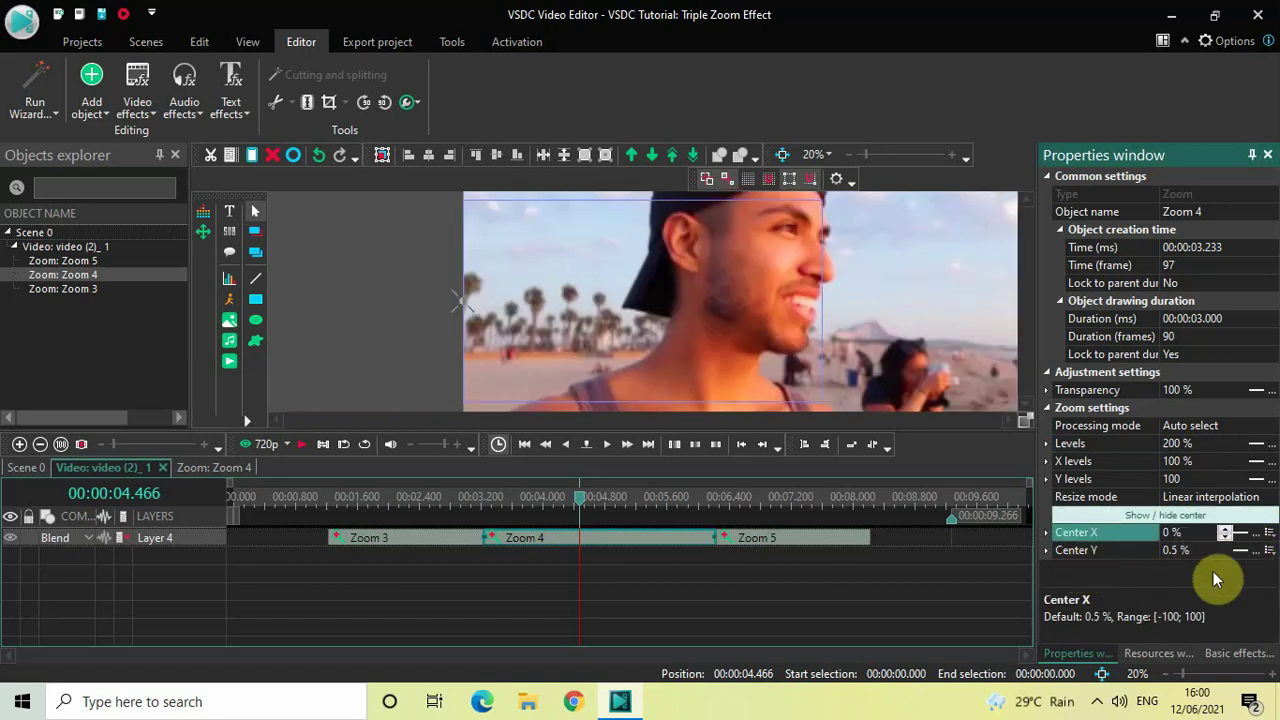
click(1268, 550)
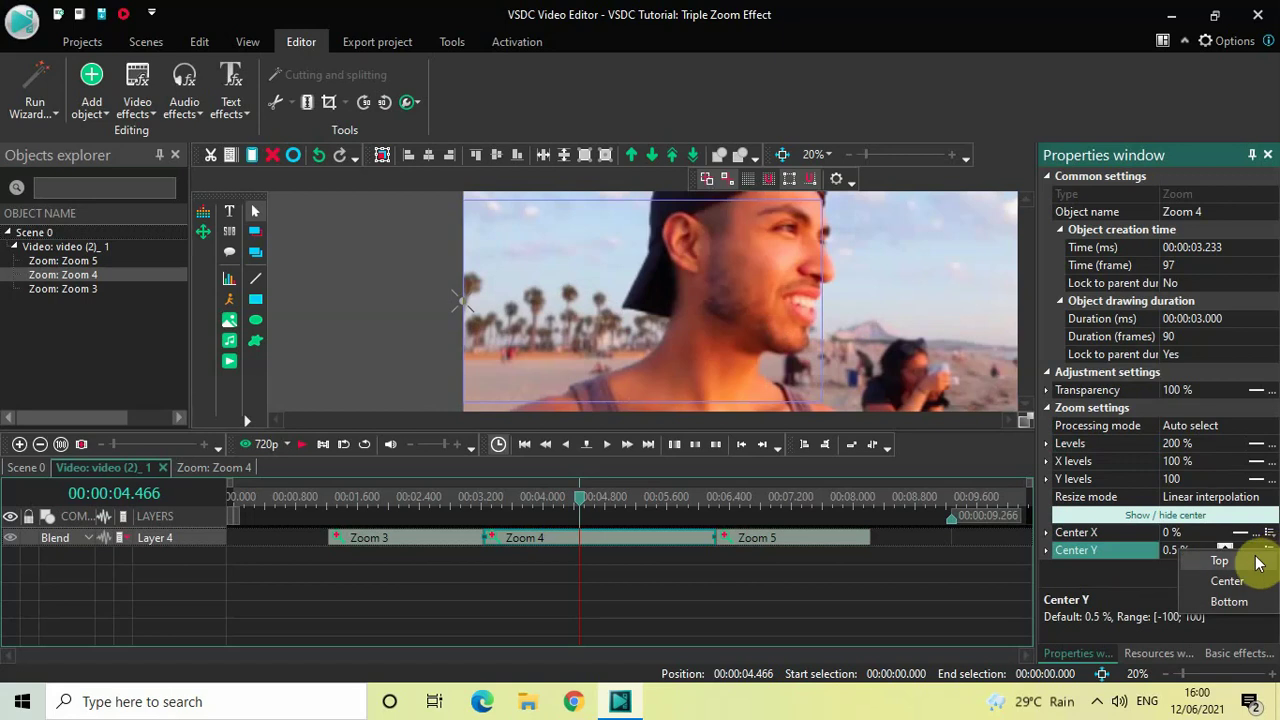
click(1238, 562)
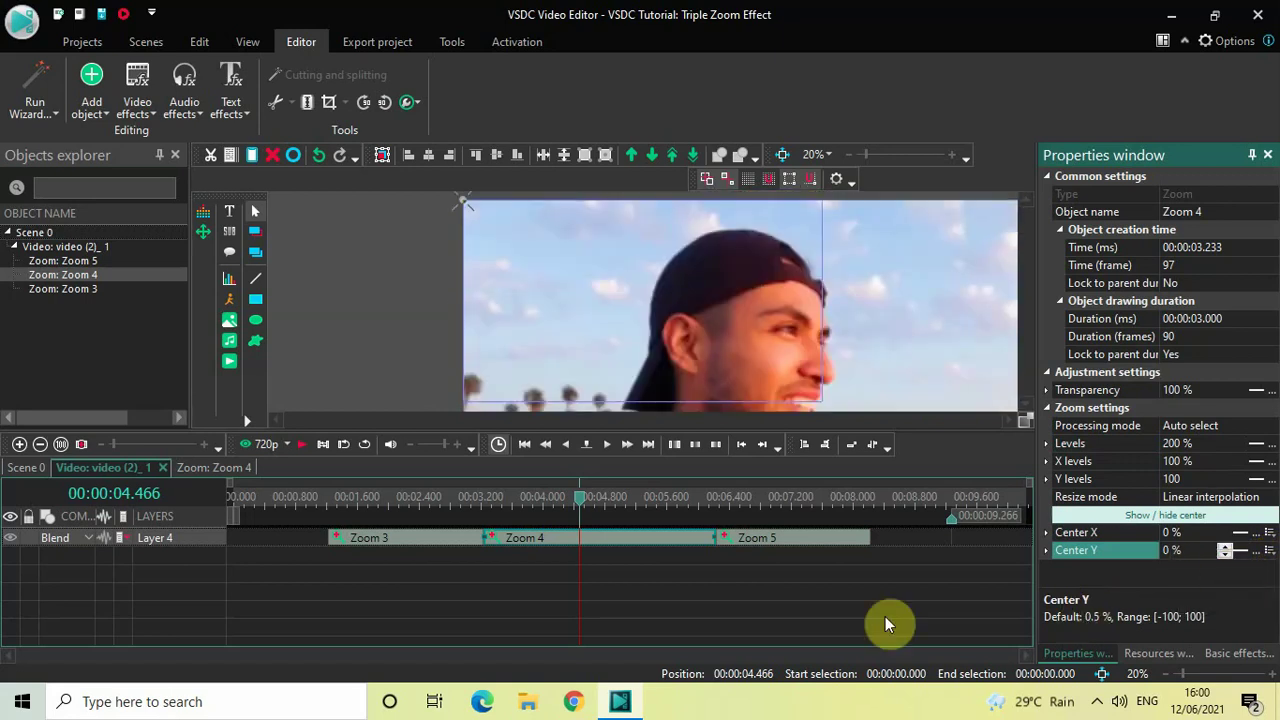
Make the third zoom effect's Levels change linearly from 200 to 100 %.
click(788, 547)
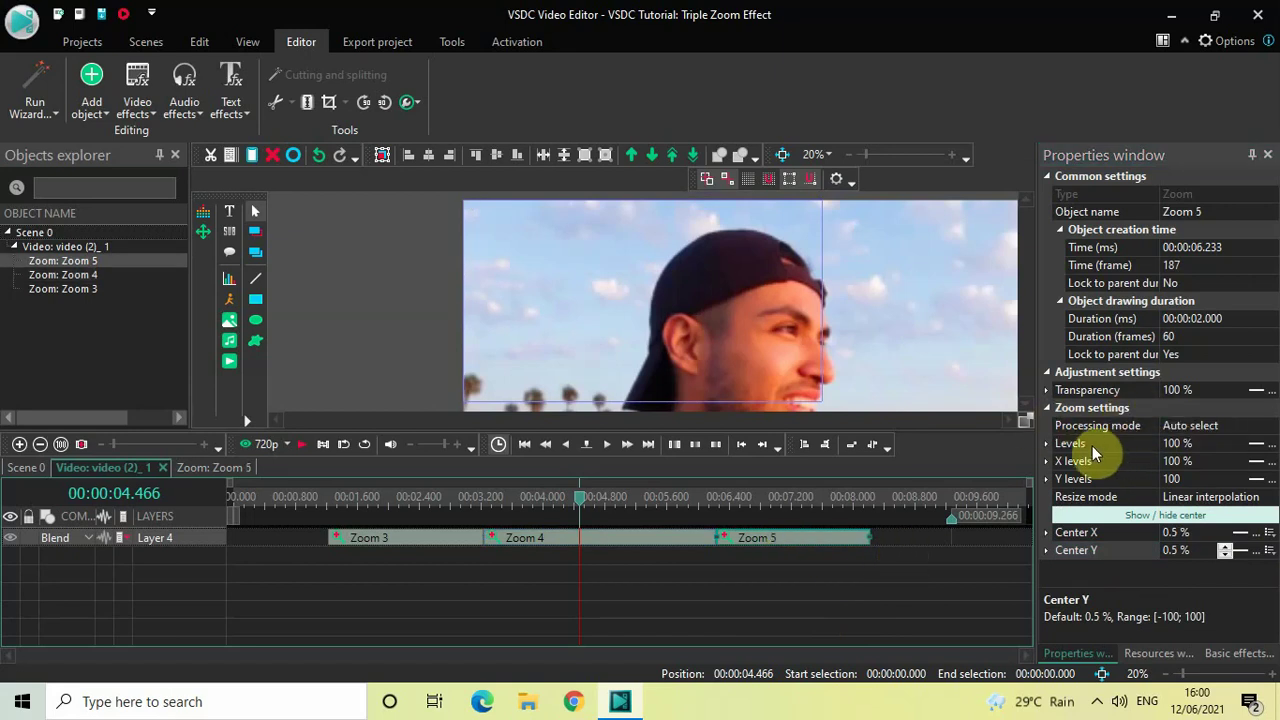
click(1257, 447)
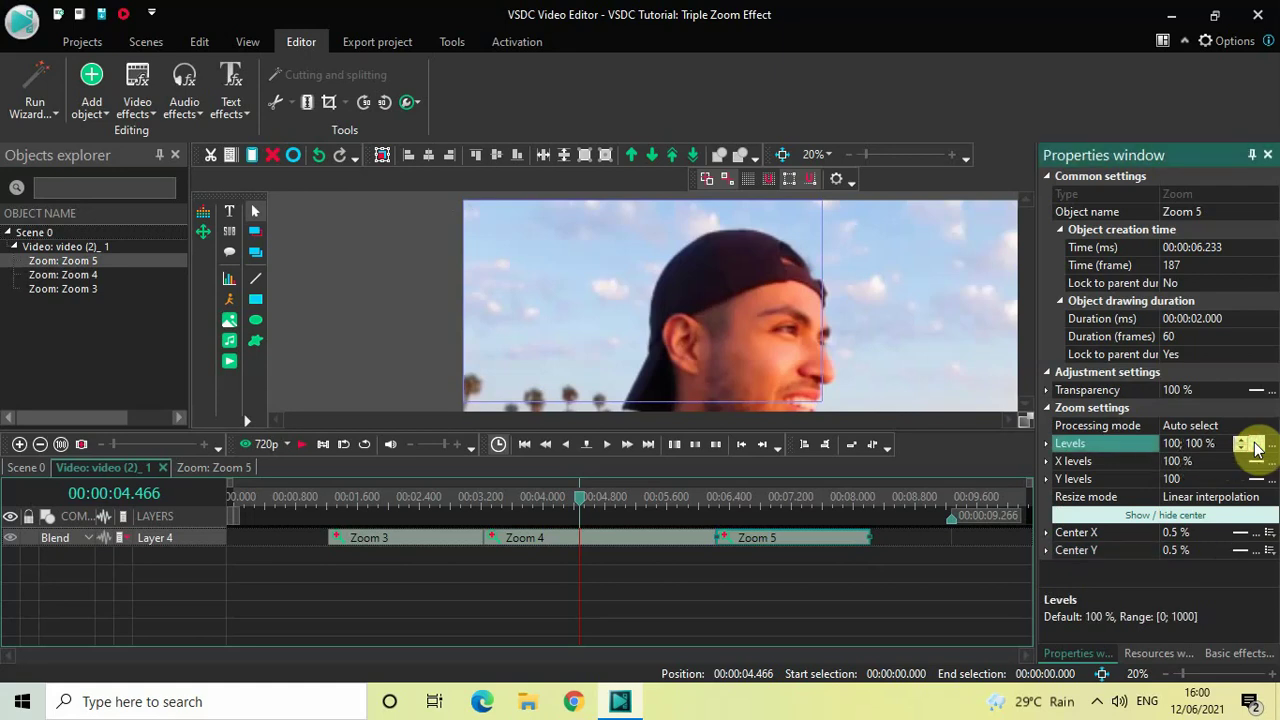
double_click(1200, 444)
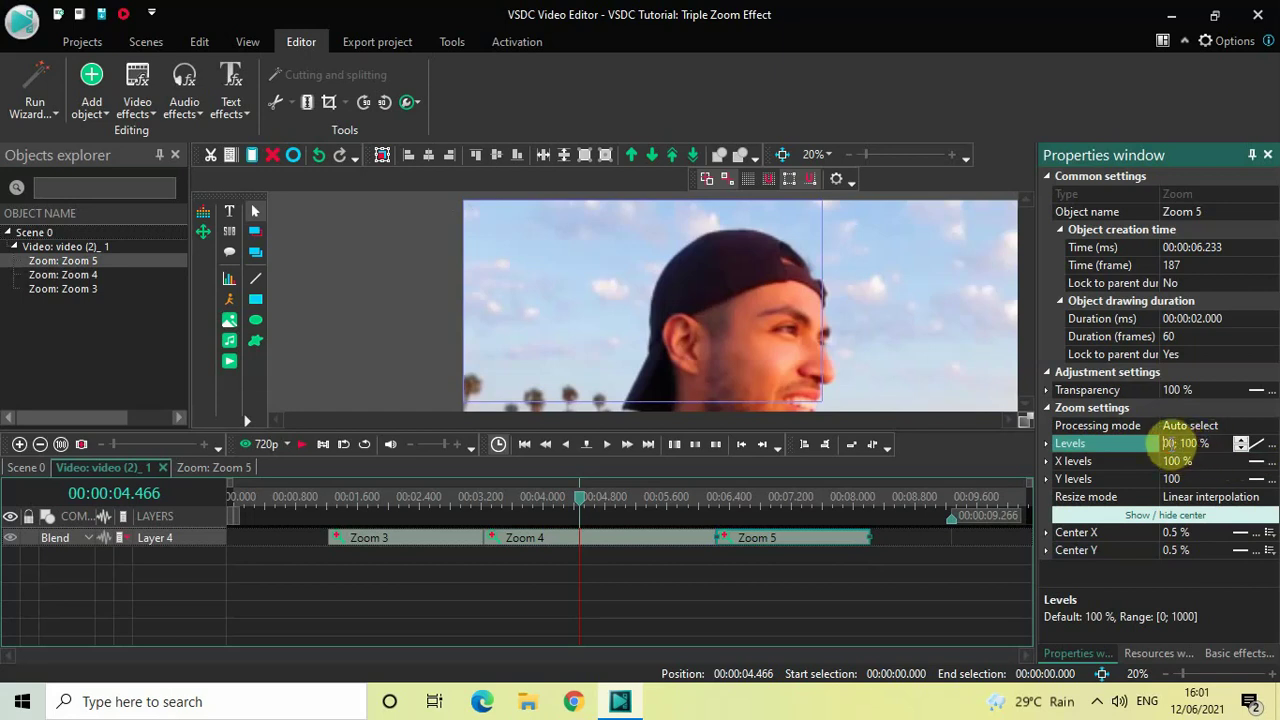
text(2)
click(1172, 452)
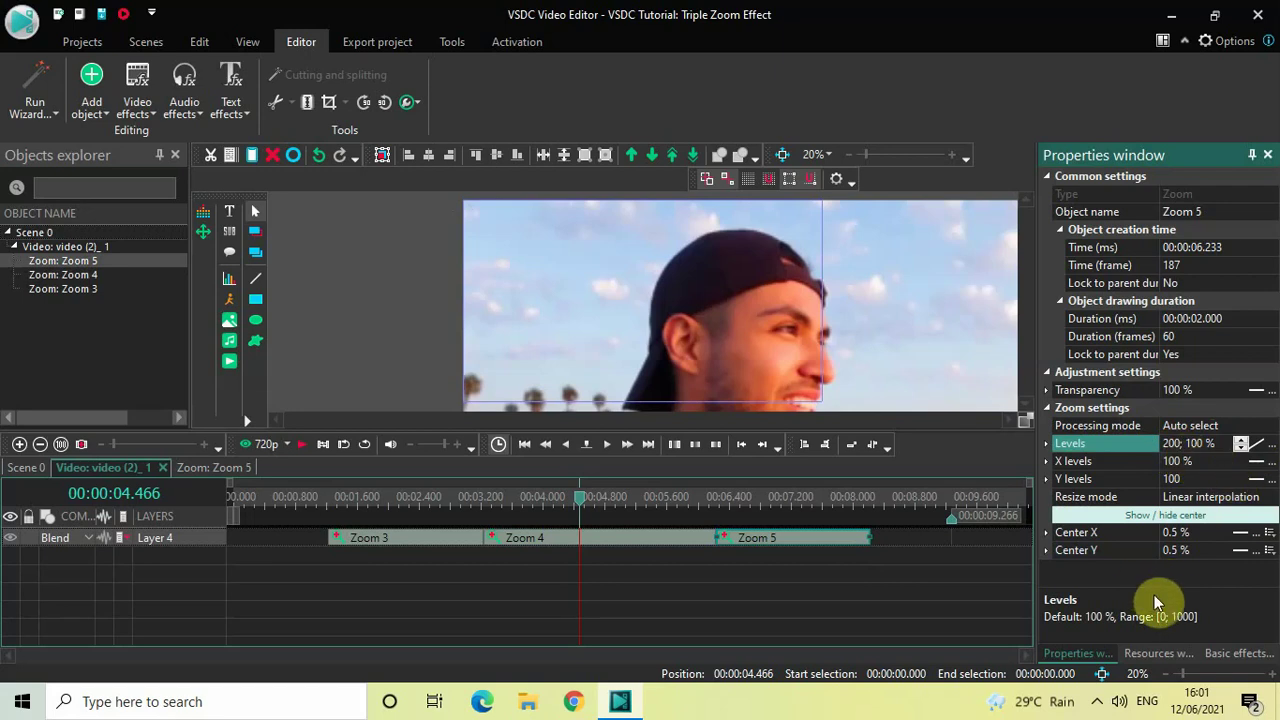
Set the third zoom effect's Center X to Left and its Center Y to Top.
click(1268, 540)
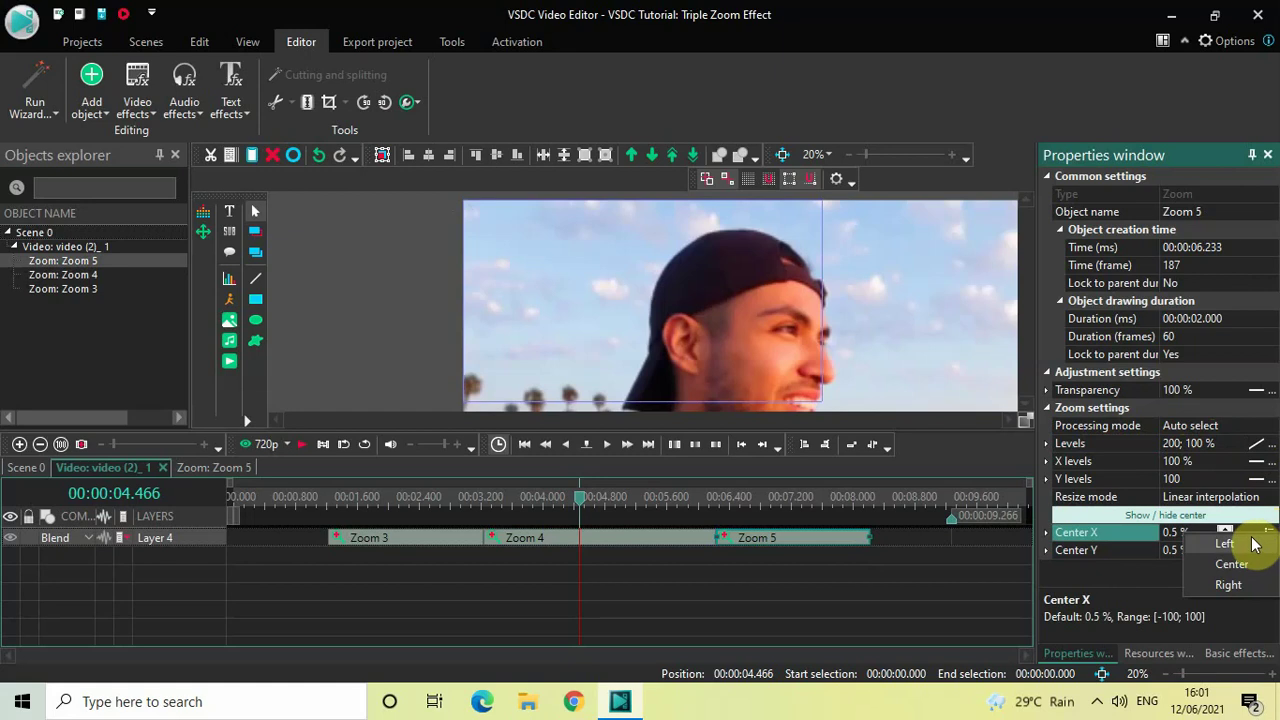
click(1255, 545)
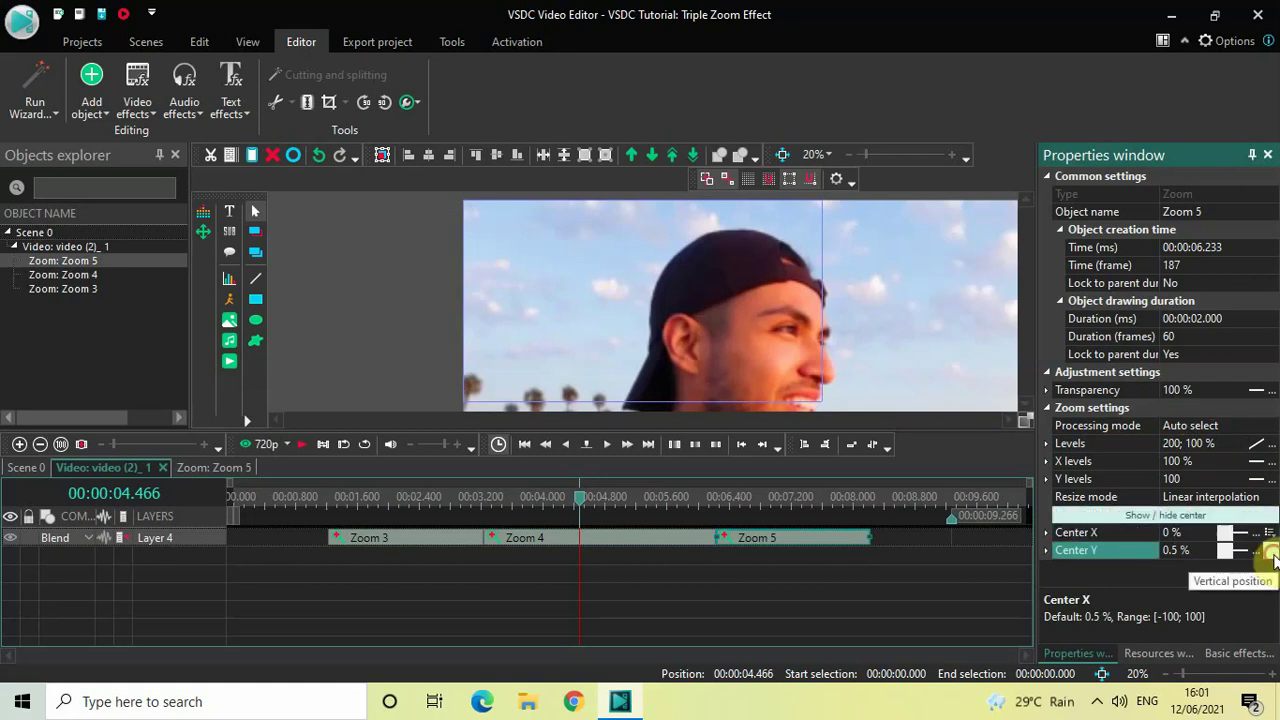
click(1268, 550)
click(1245, 567)
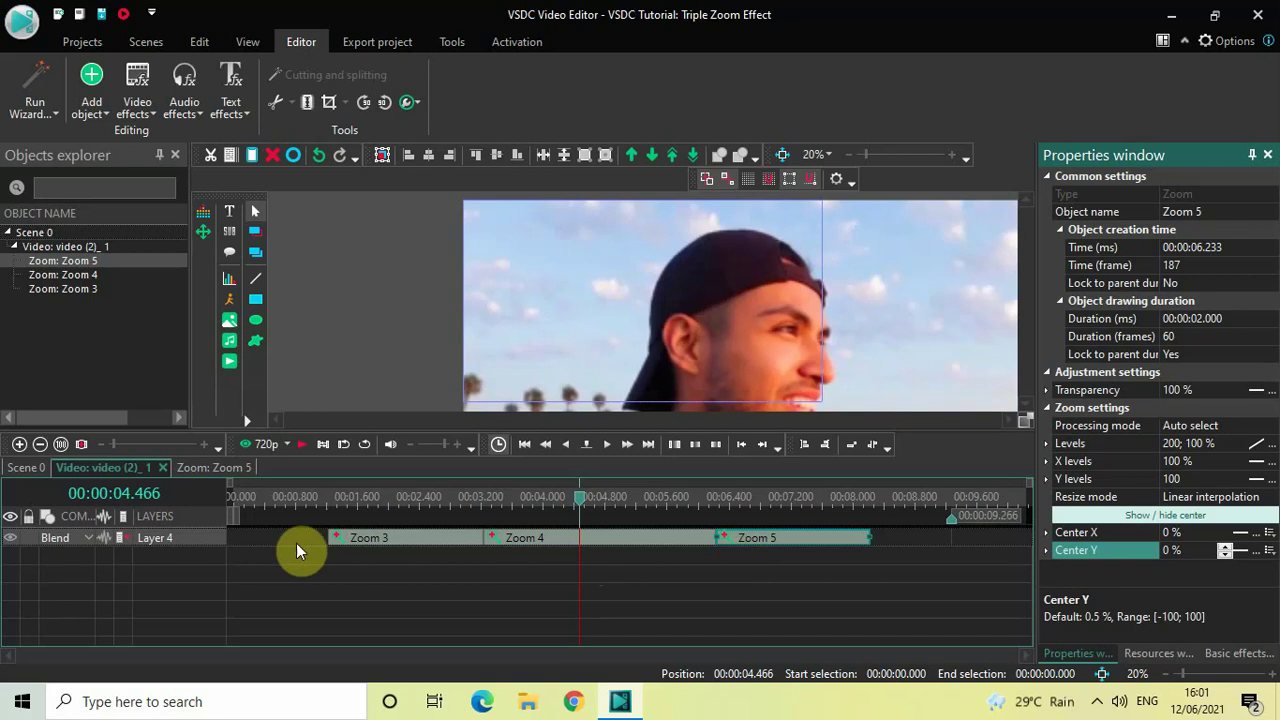
Play the clip from the beginning to its end, and again from 00:00:00.633, to check all three zooms.
click(235, 500)
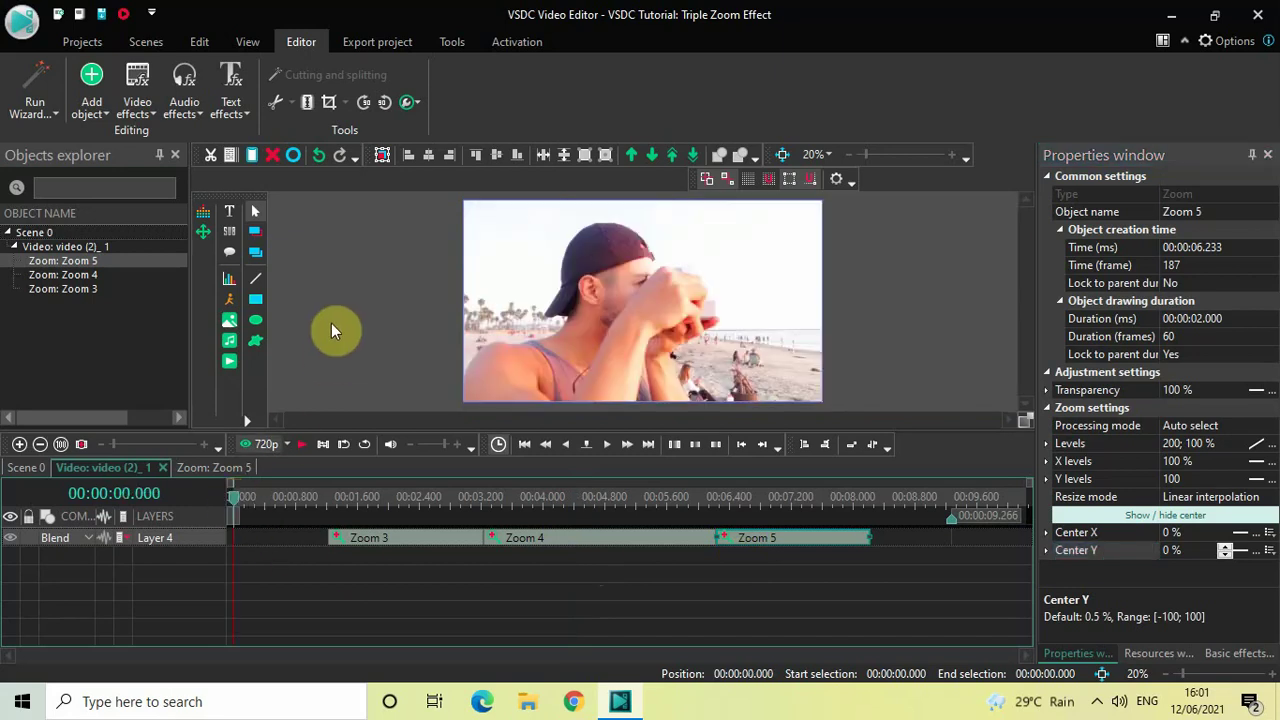
key(space)
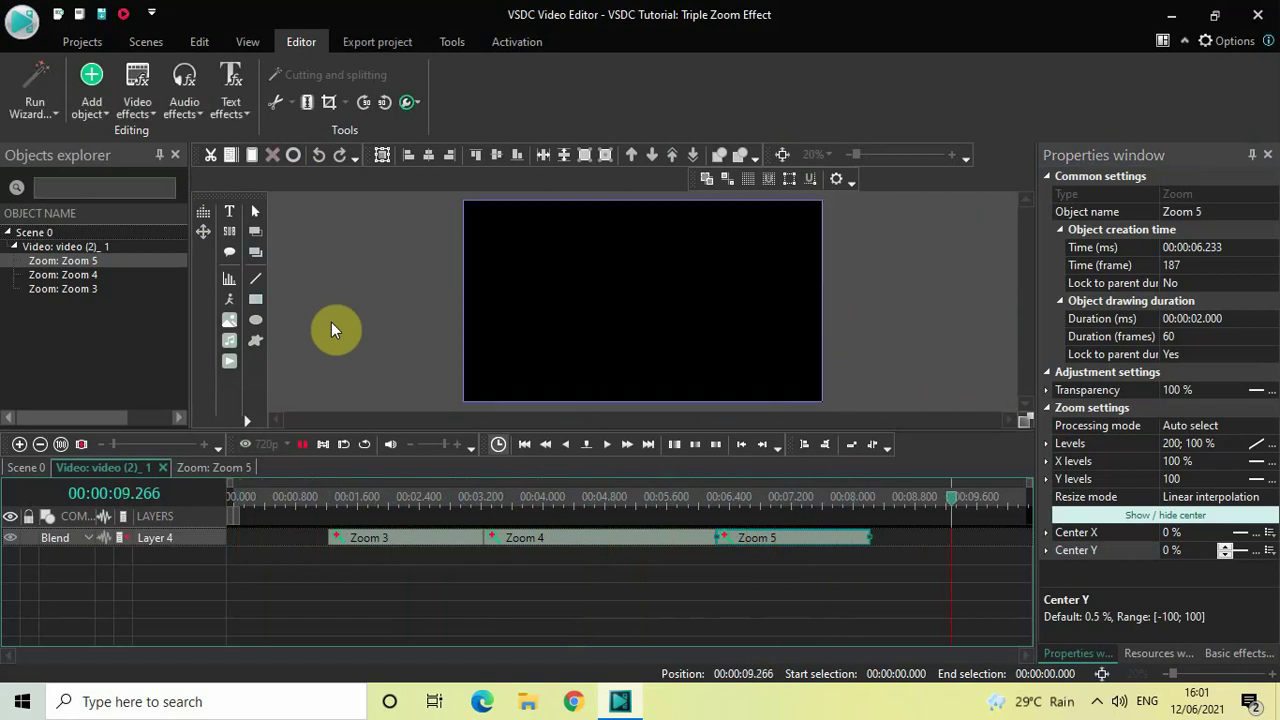
click(285, 497)
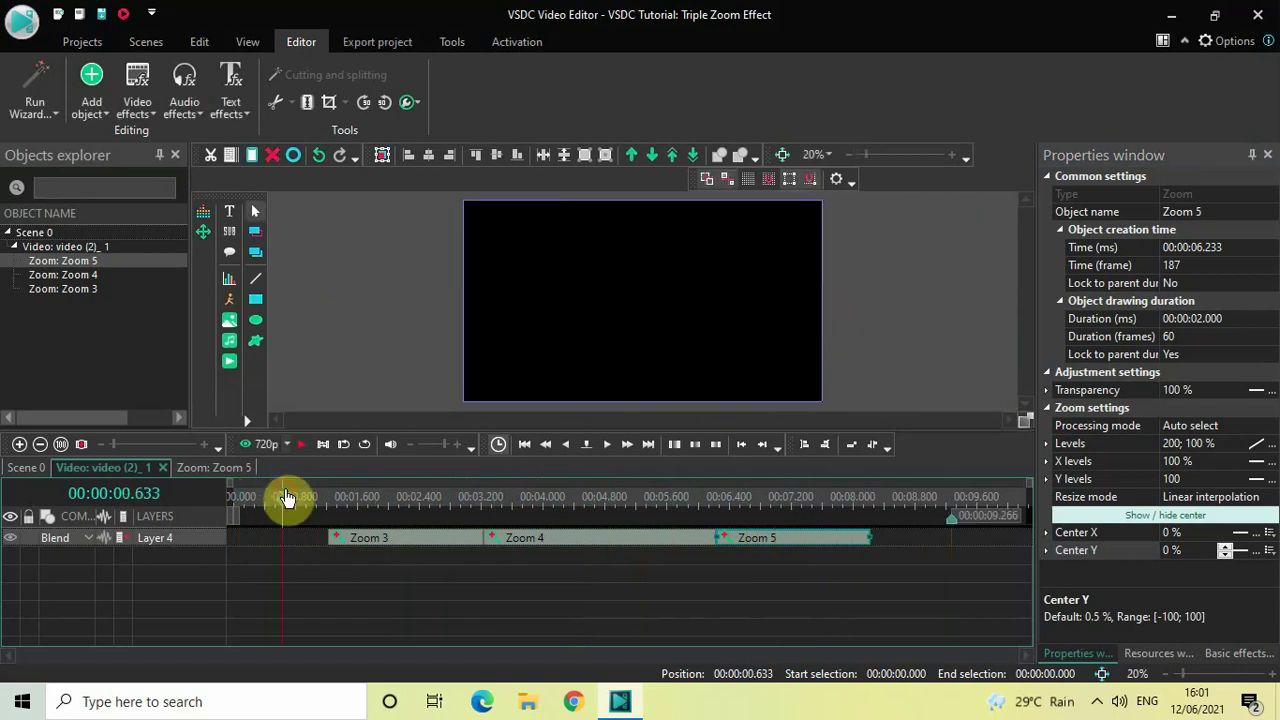
key(space)
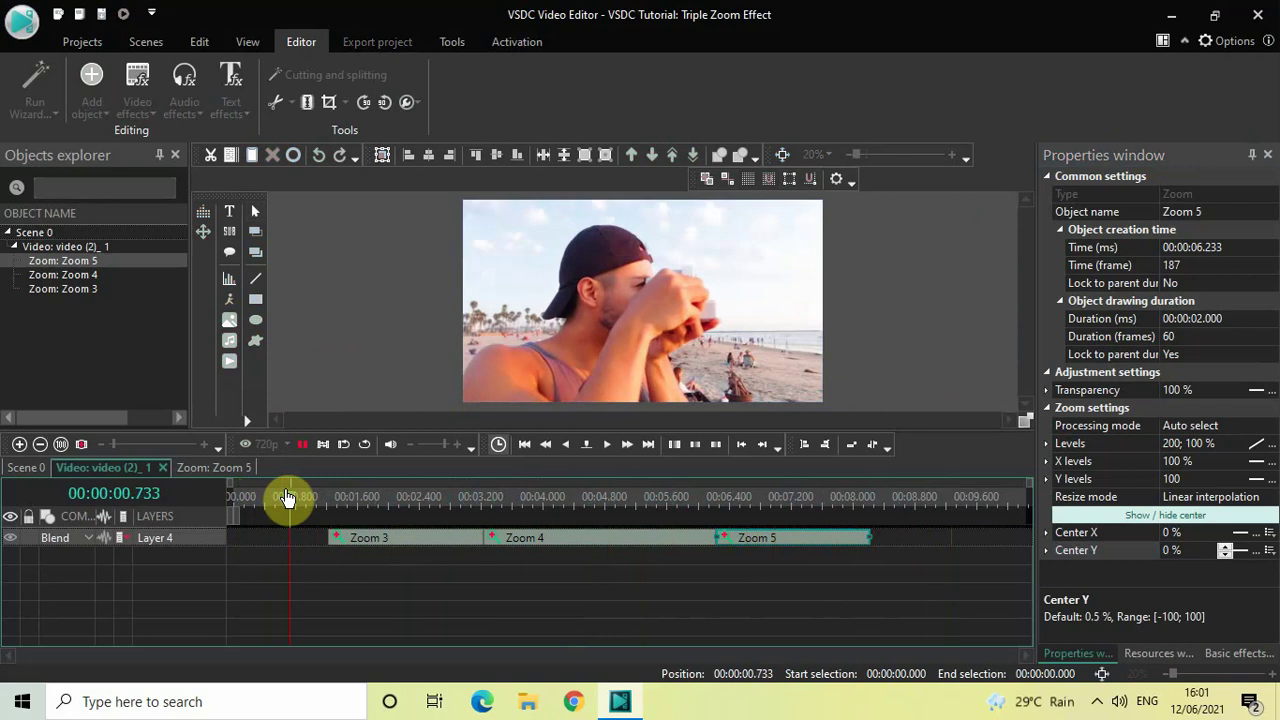